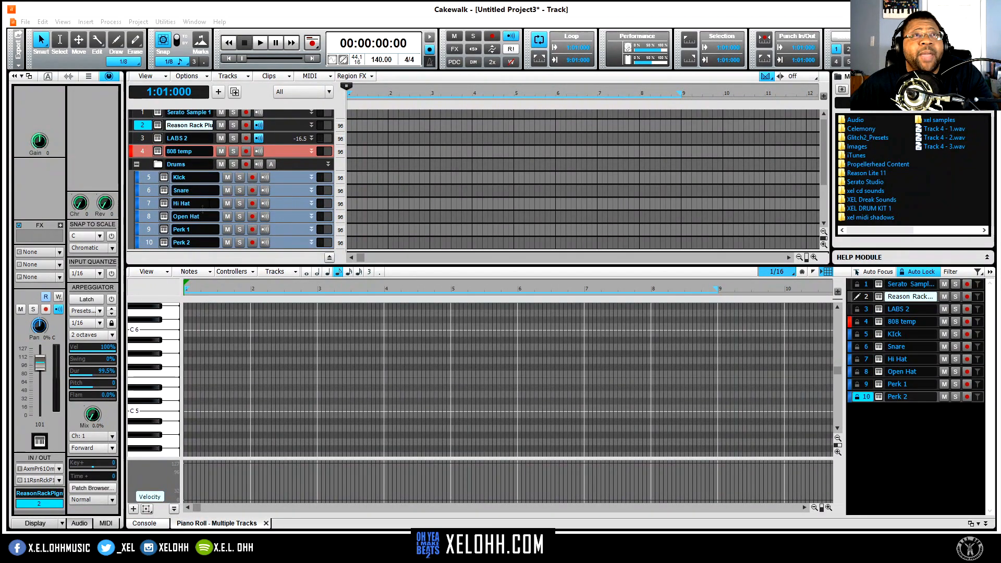
# Step: Look over the Reason Rack Plugin and LABS 2 instrument interfaces on tracks 2 and 3
pyautogui.click(158, 126)
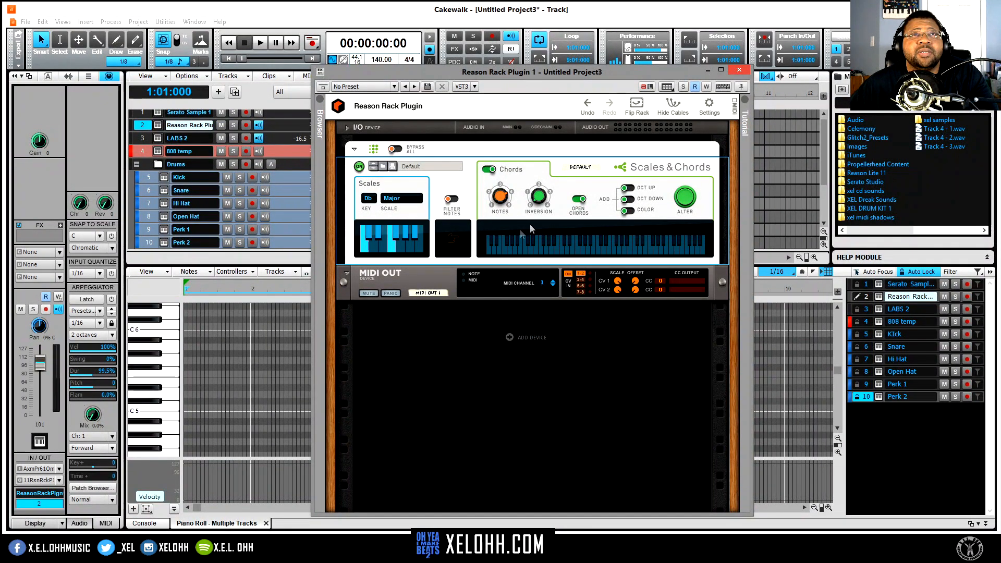
pyautogui.click(140, 140)
pyautogui.click(157, 139)
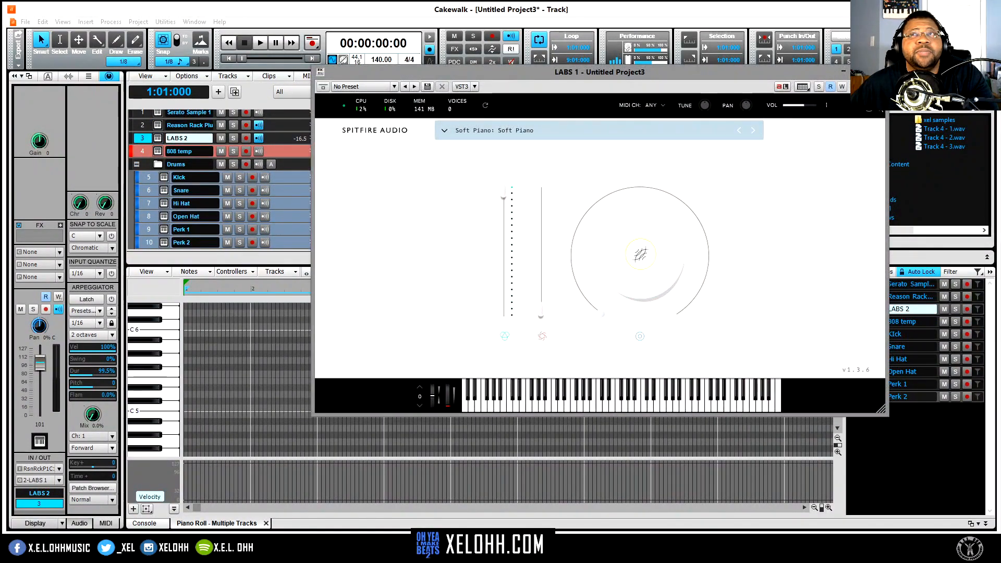
pyautogui.click(879, 72)
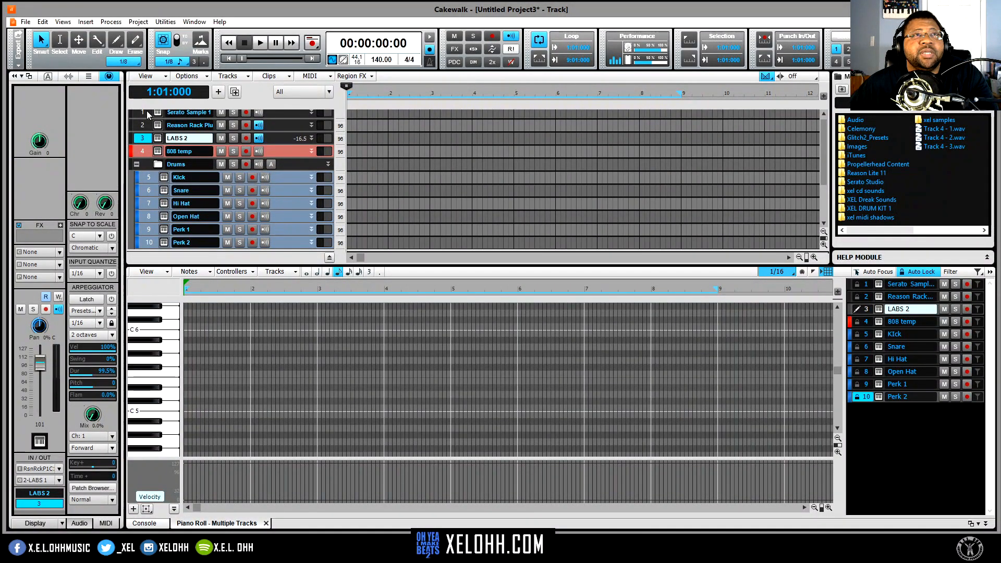
# Step: Collapse the Drums track folder and open the Reason Rack Plugin interface on track 2
pyautogui.scroll(1, 218, 193)
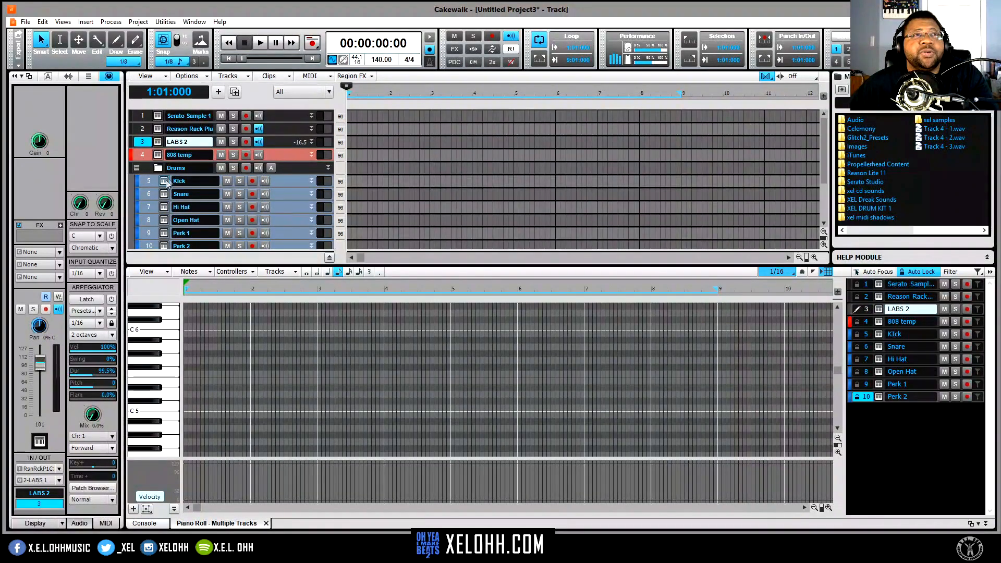
pyautogui.click(136, 168)
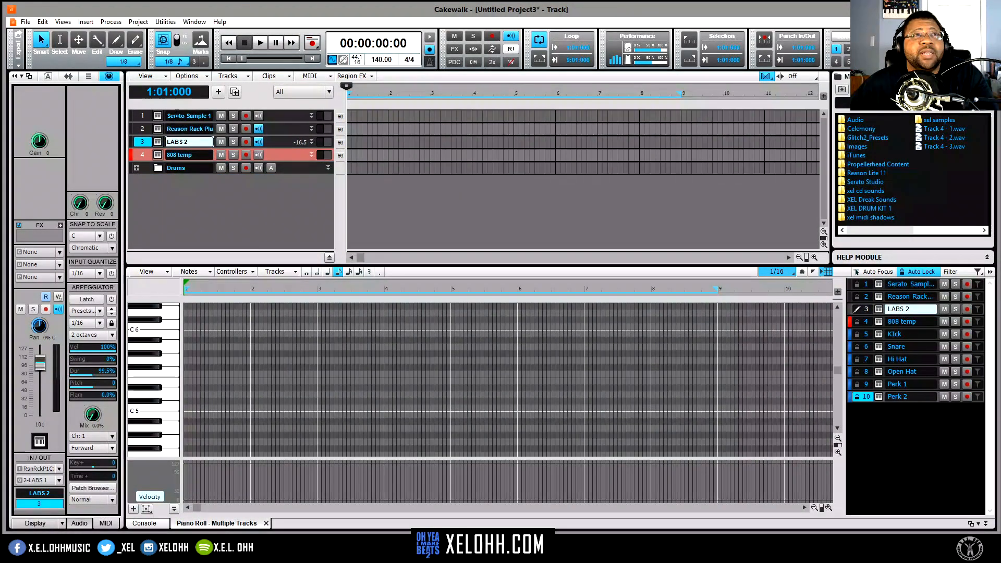
pyautogui.click(160, 130)
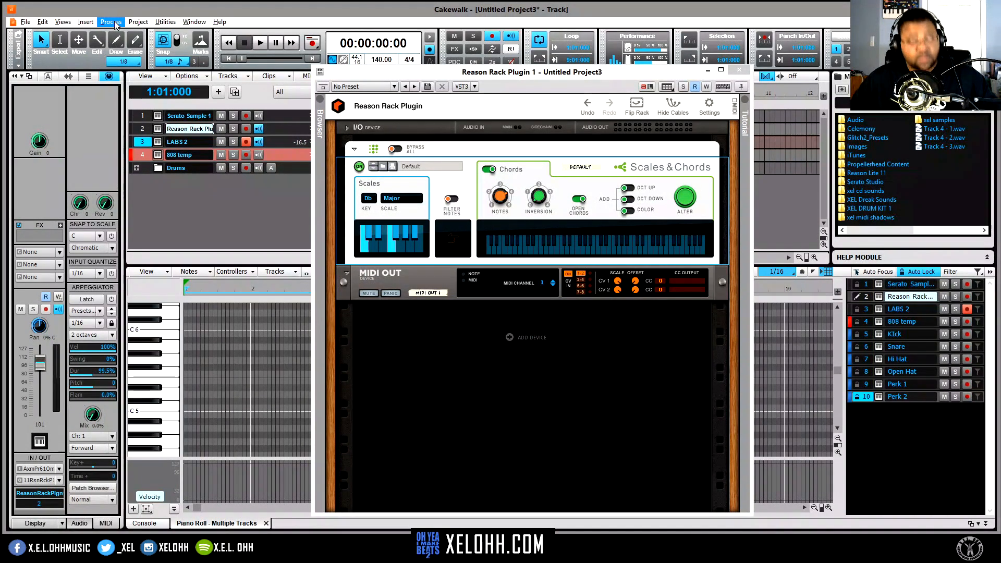
# Step: Set the project tempo to 102.00 by tapping it in, applied as a change to the most recent tempo
pyautogui.hotkey('ctrl', 'alt', 't')
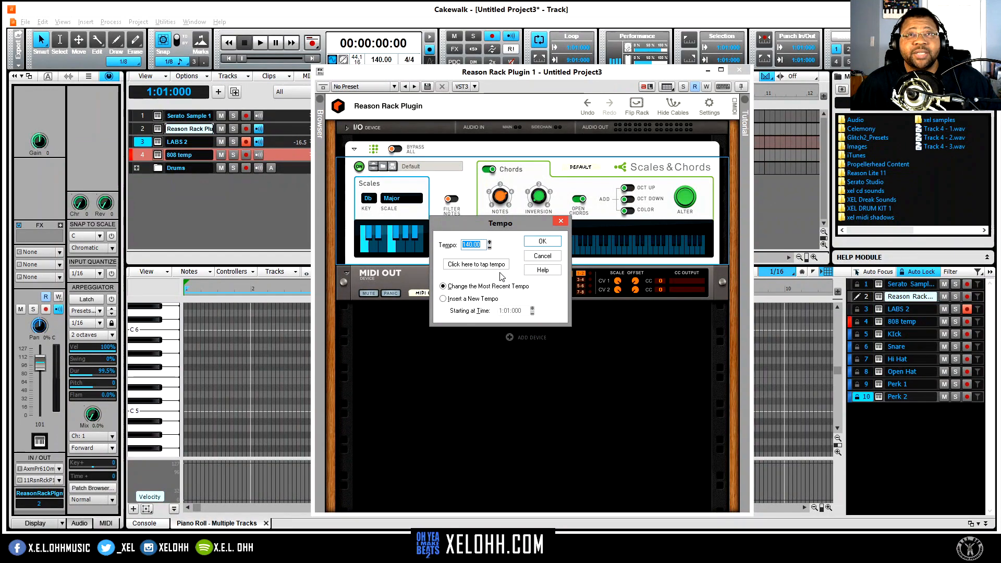
pyautogui.click(482, 268)
pyautogui.click(484, 267)
pyautogui.click(480, 267)
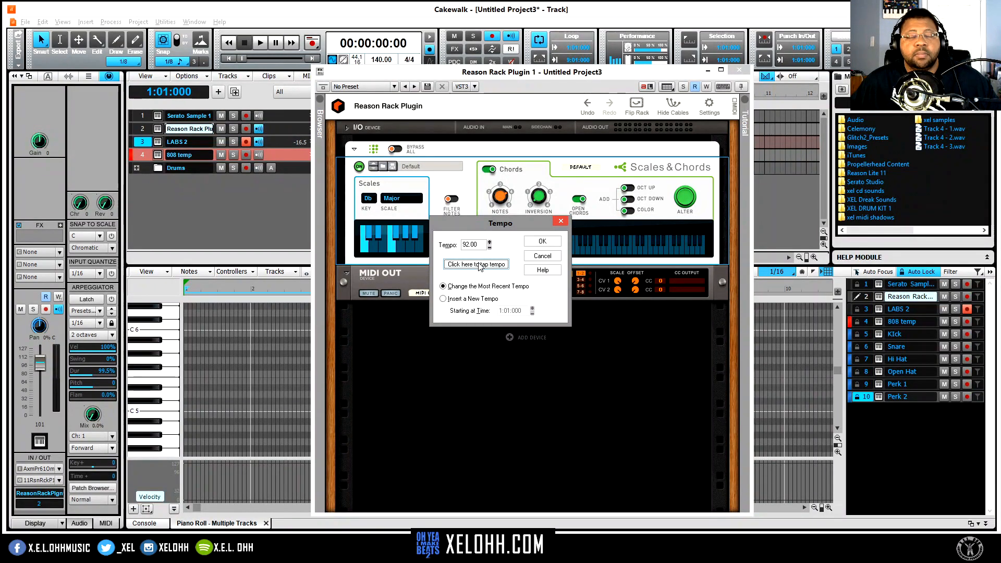
pyautogui.click(480, 267)
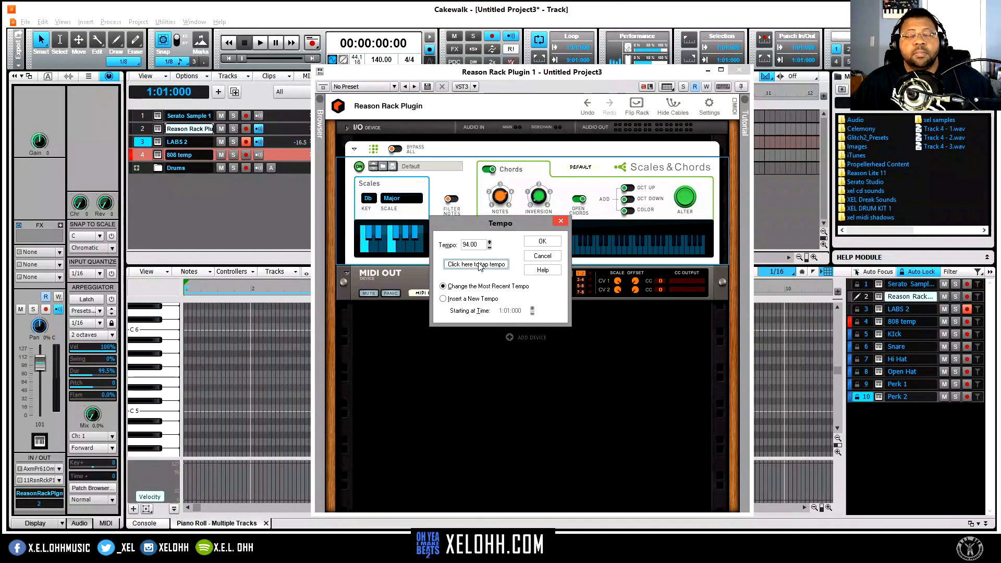
pyautogui.click(480, 267)
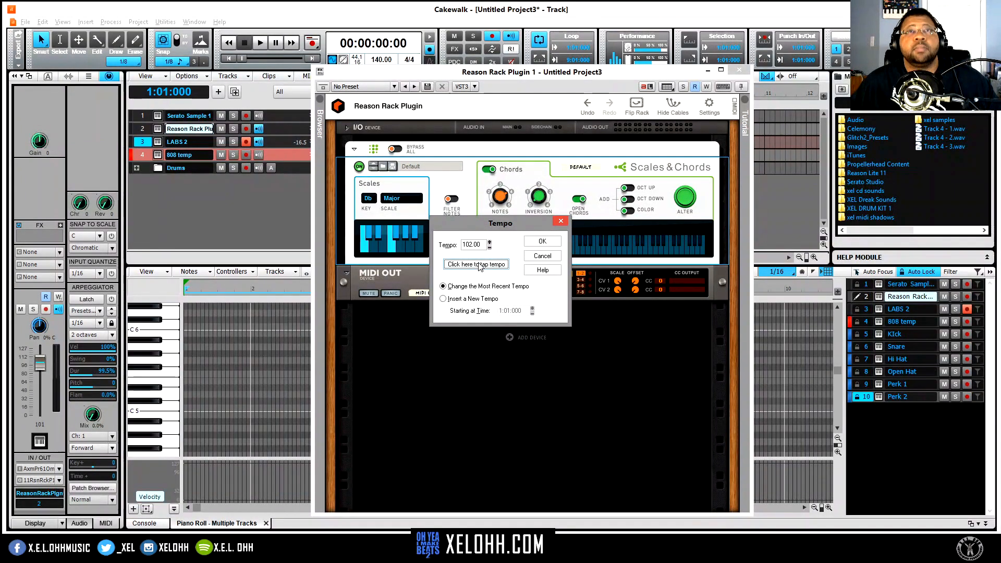
pyautogui.click(544, 243)
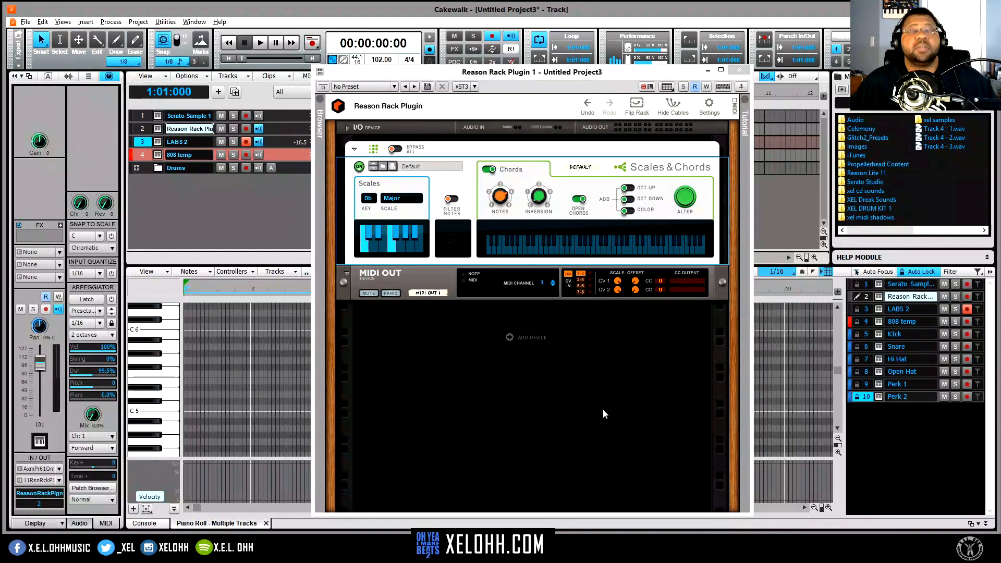
# Step: Record an eight-measure chord part on the LABS 2 track and close the Reason Rack Plugin window
pyautogui.click(901, 310)
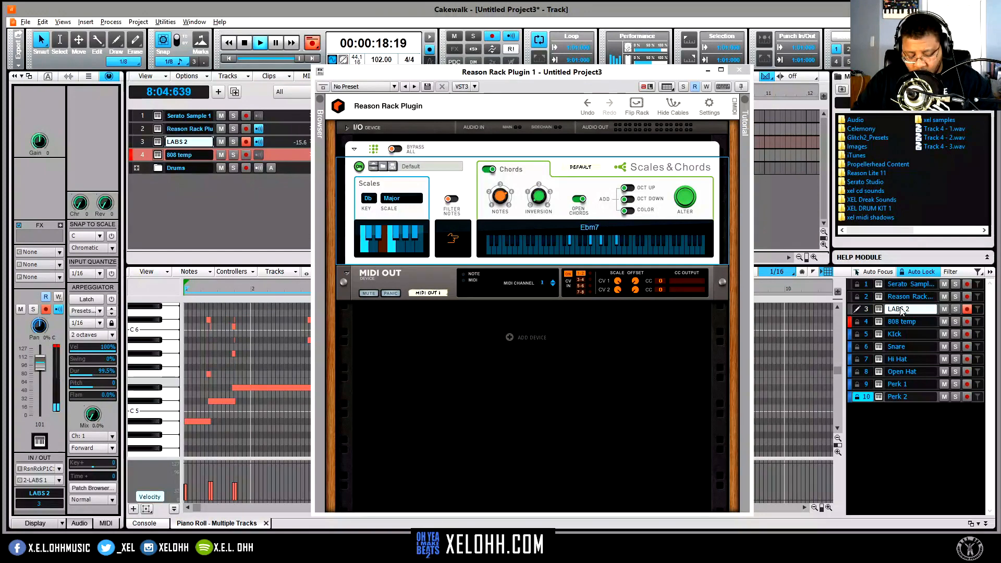
pyautogui.press('space')
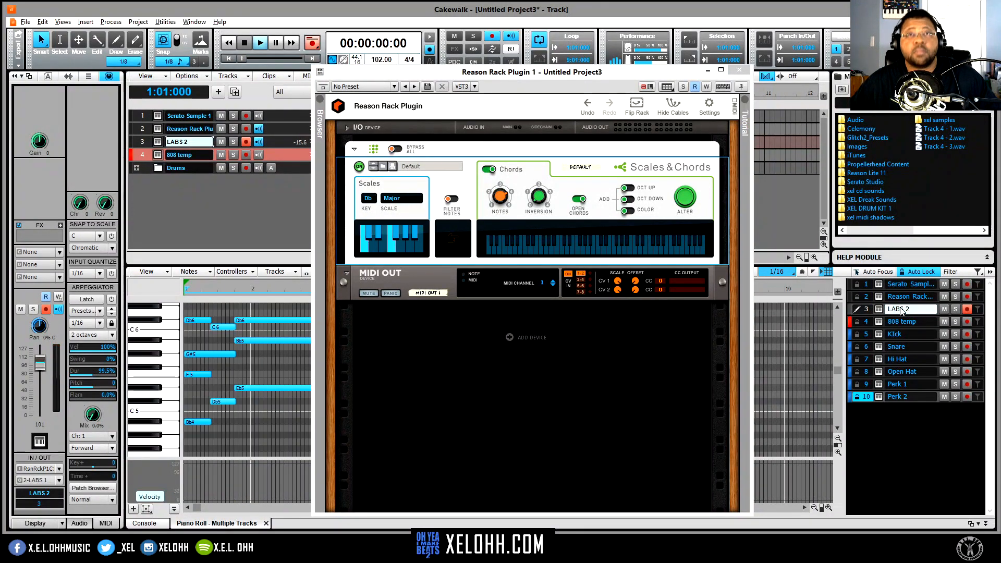
pyautogui.hotkey('ctrl', 's')
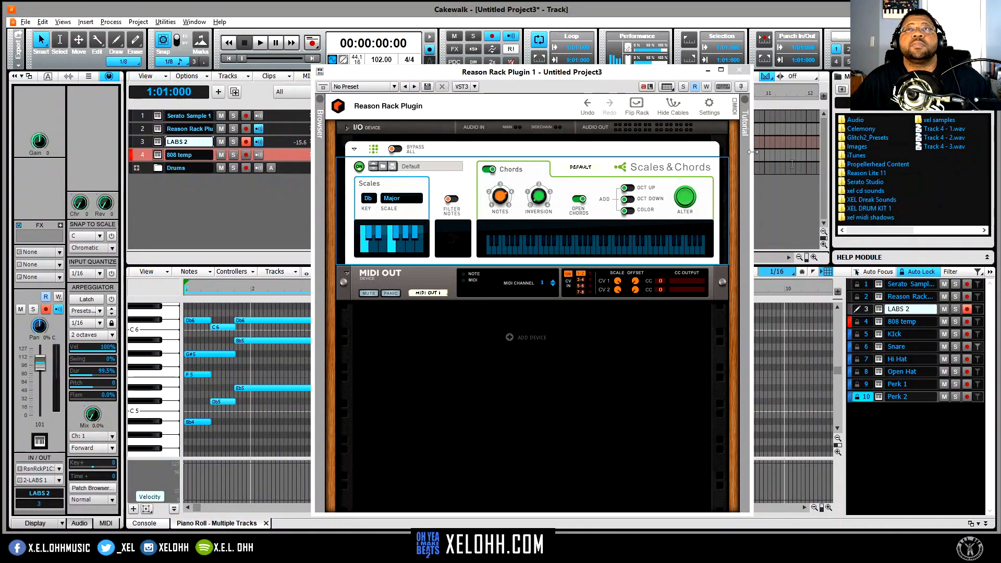
pyautogui.click(738, 70)
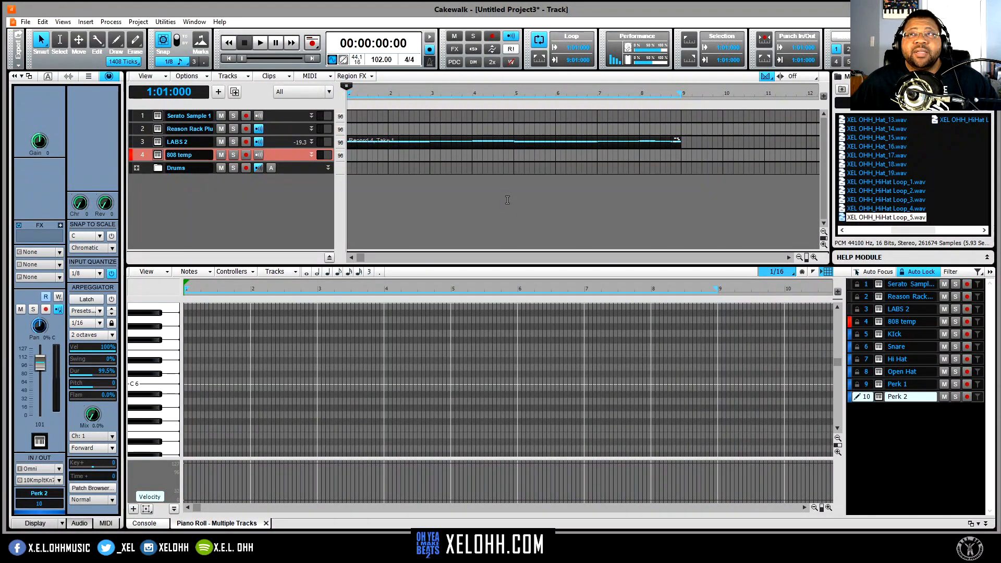
# Step: Import XEL OHH_HiHat Loop_5.wav onto a new audio track below the Drums folder, enlarge the track and select its clip
pyautogui.moveTo(891, 220); pyautogui.dragTo(244, 207)
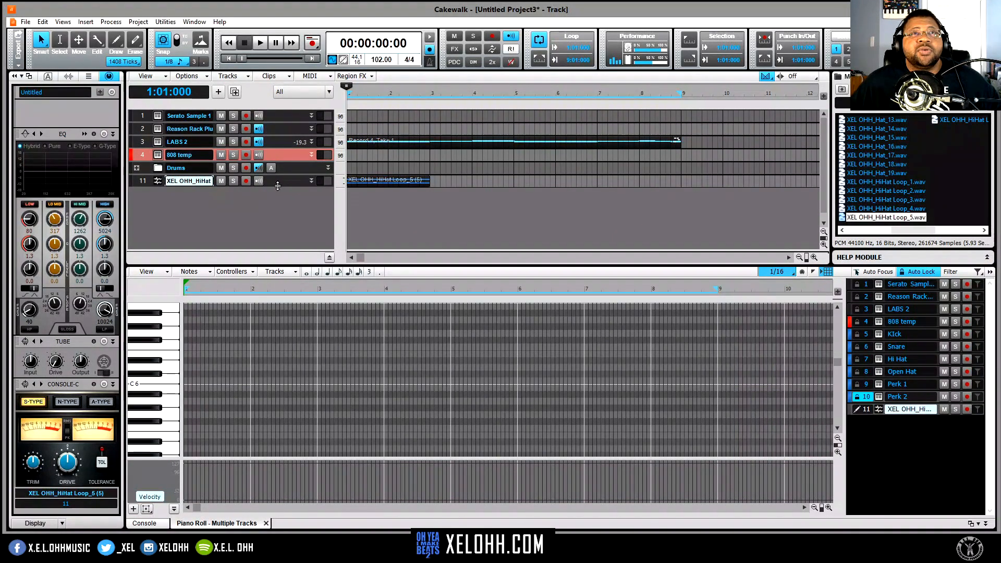
pyautogui.moveTo(276, 186); pyautogui.dragTo(274, 215)
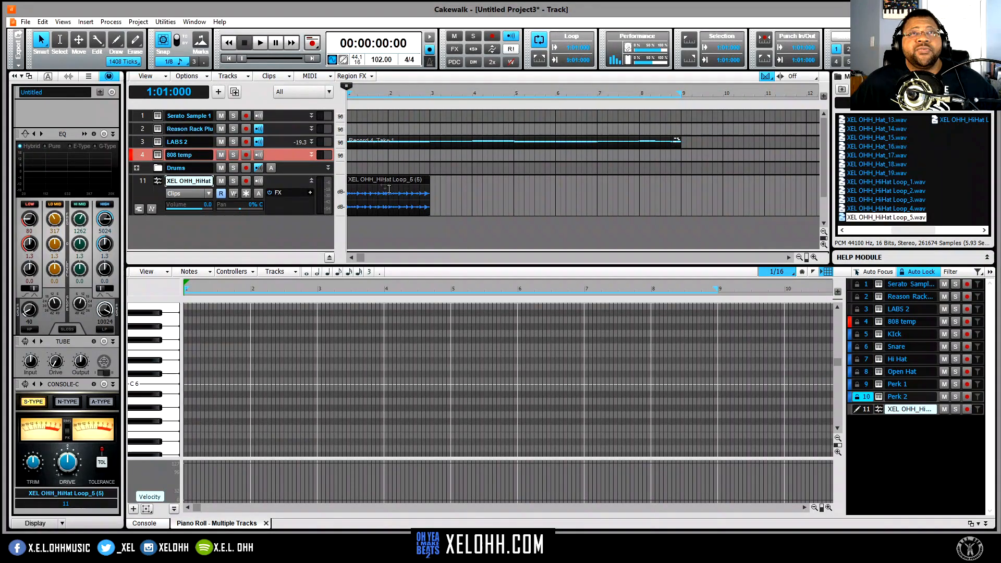
pyautogui.click(389, 180)
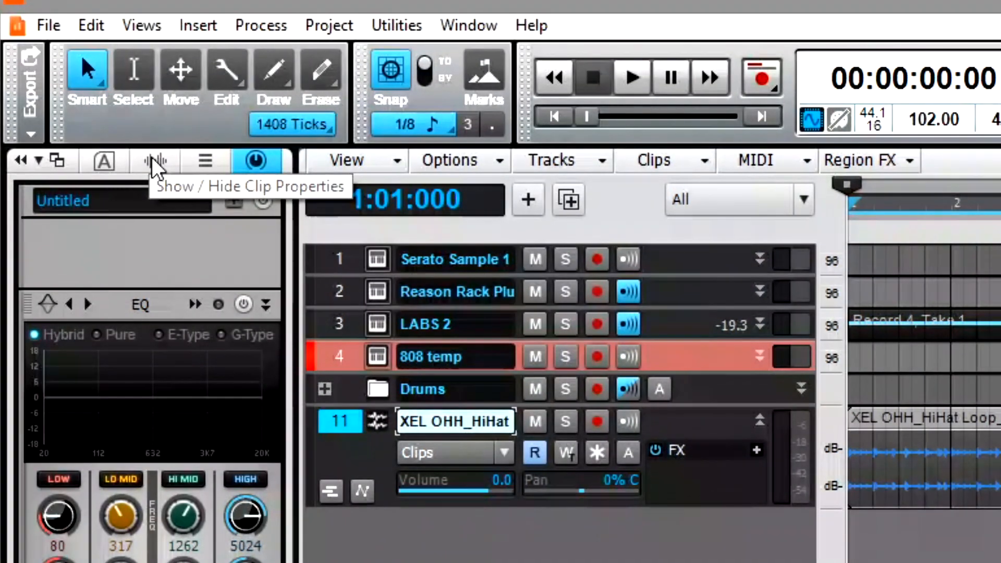
# Step: Turn off Groove Clip looping for the hi-hat loop clip and show its general clip properties
pyautogui.click(151, 157)
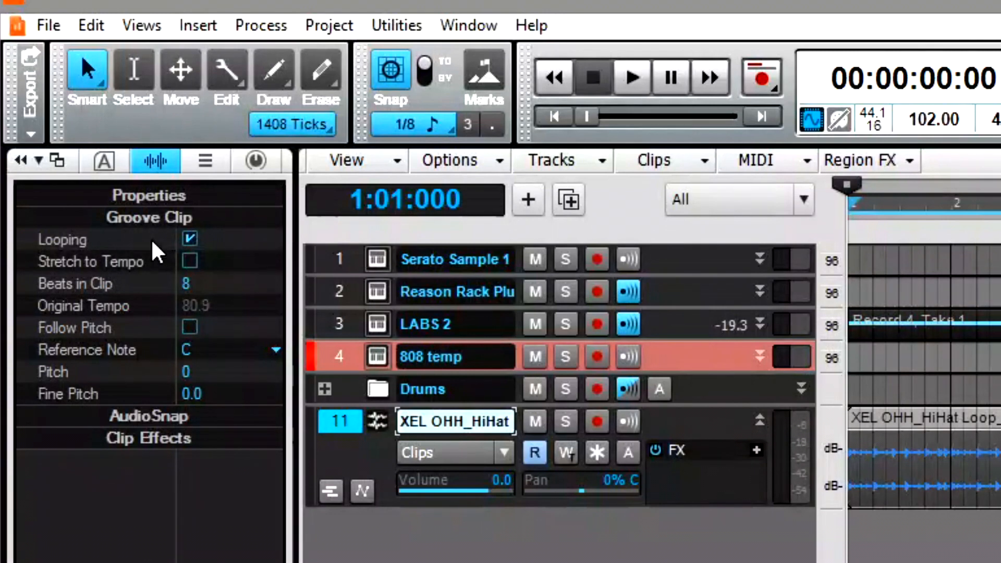
pyautogui.click(191, 238)
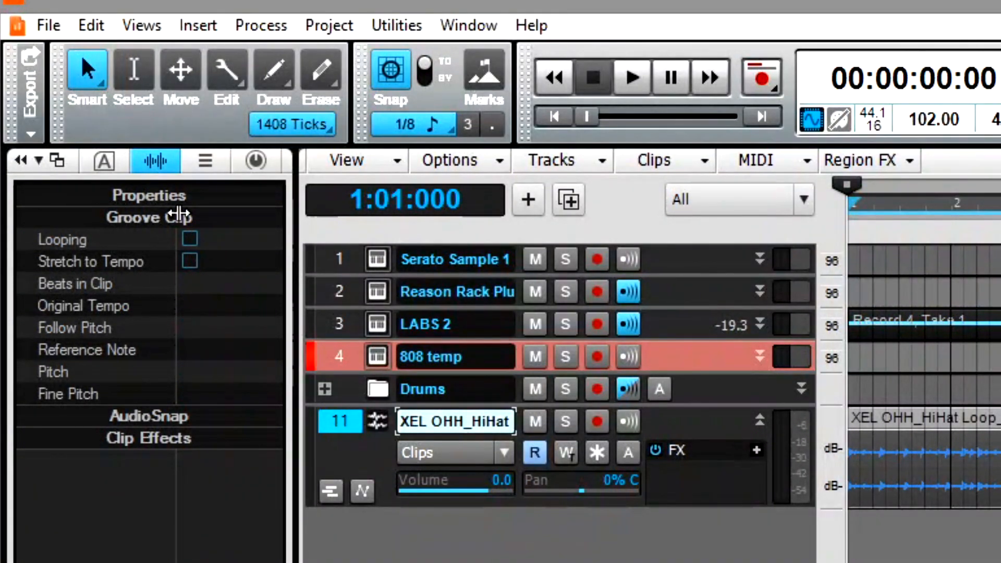
pyautogui.click(167, 190)
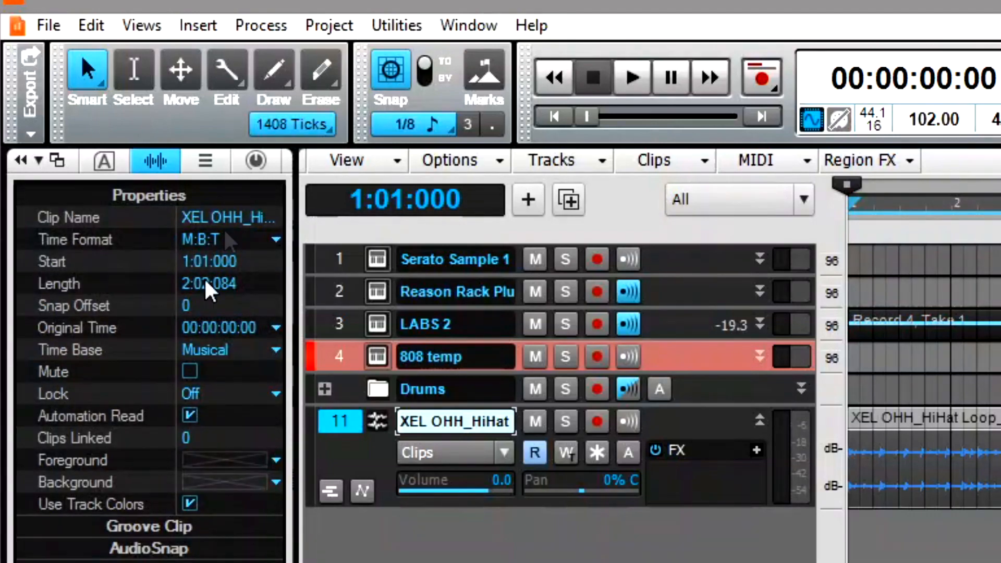
# Step: Stretch the hi-hat loop clip to 79.3 % so it ends at measure 3, and play it back
pyautogui.click(158, 525)
pyautogui.click(169, 411)
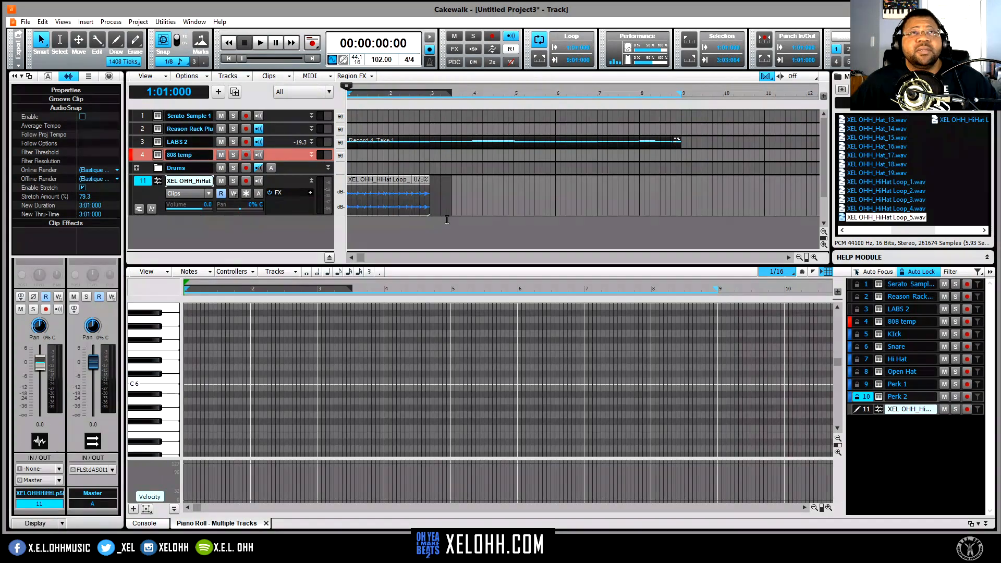
pyautogui.press('space')
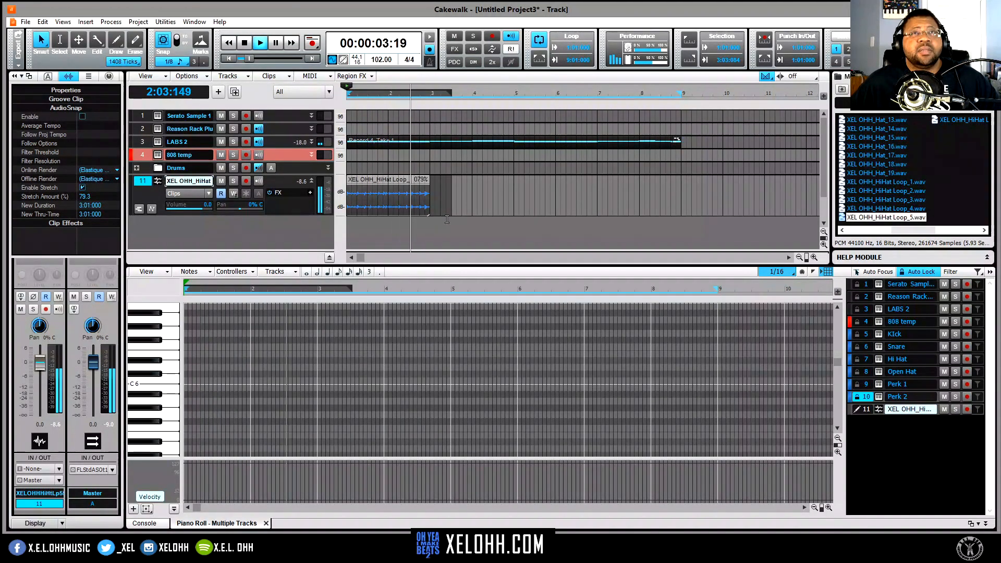
pyautogui.press('space')
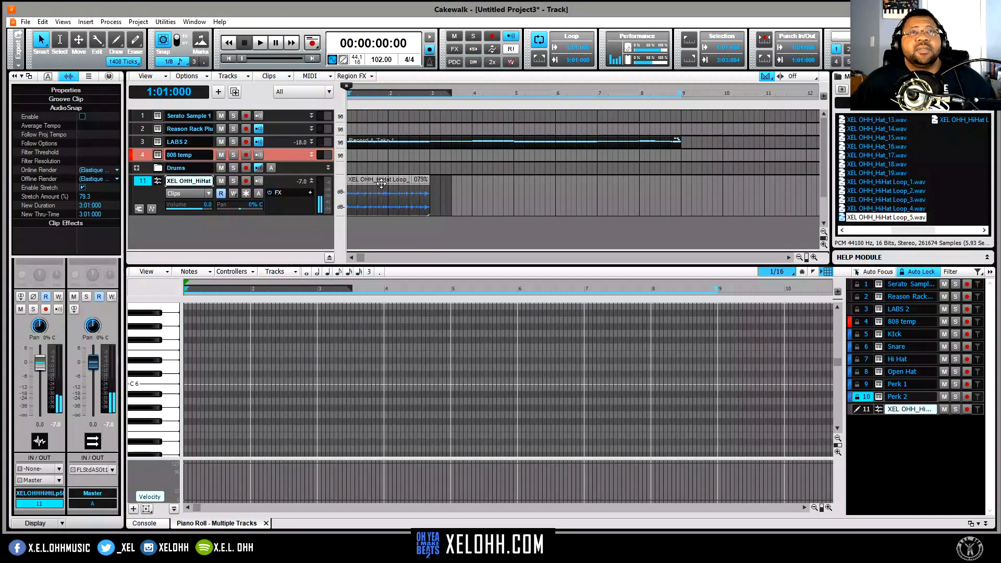
# Step: Copy the stretched hi-hat clip to measure 3 and duplicate it twice more so the copies run up to measure 9
pyautogui.moveTo(361, 180); pyautogui.dragTo(447, 186)
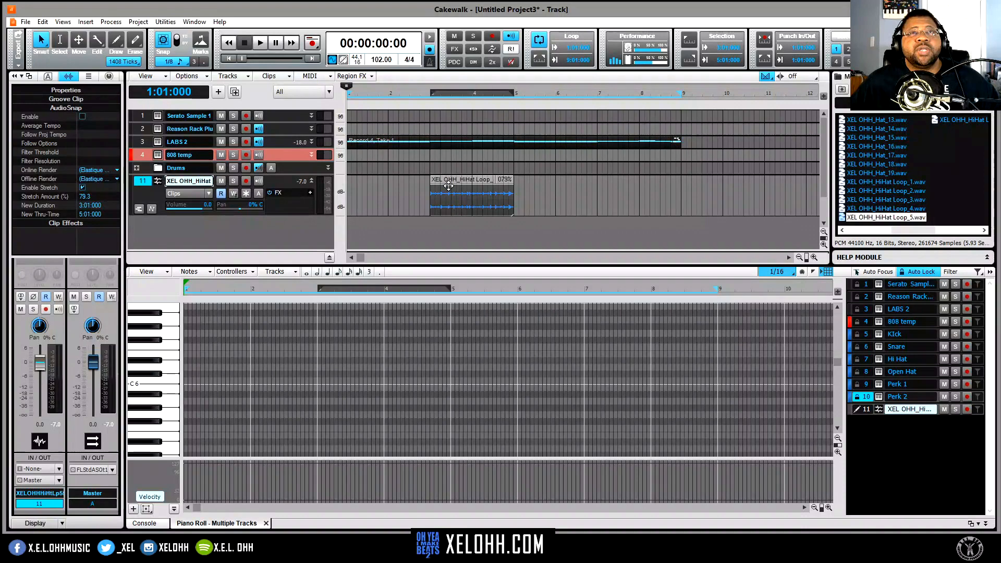
pyautogui.hotkey('ctrl', 'z')
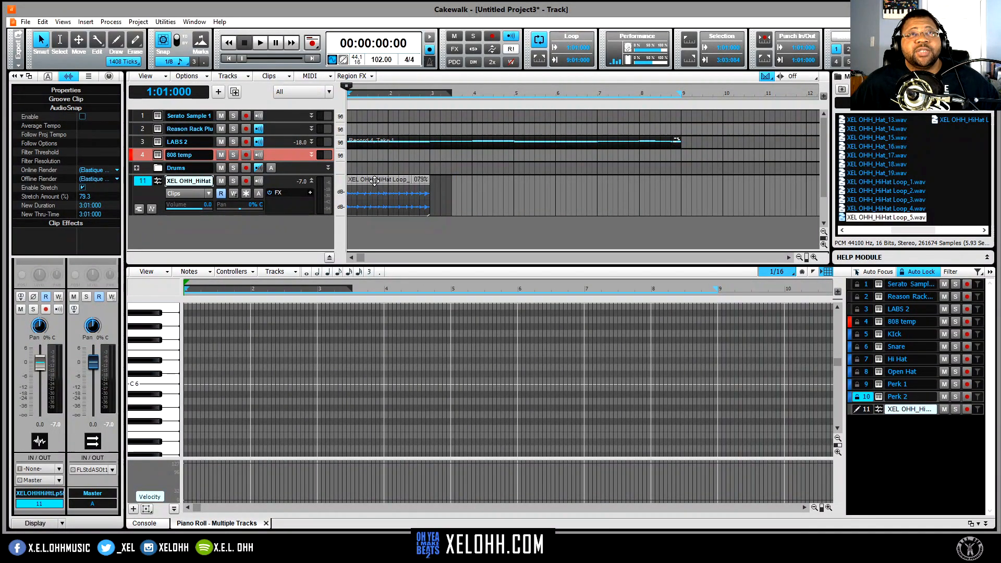
pyautogui.moveTo(374, 184); pyautogui.dragTo(483, 184)
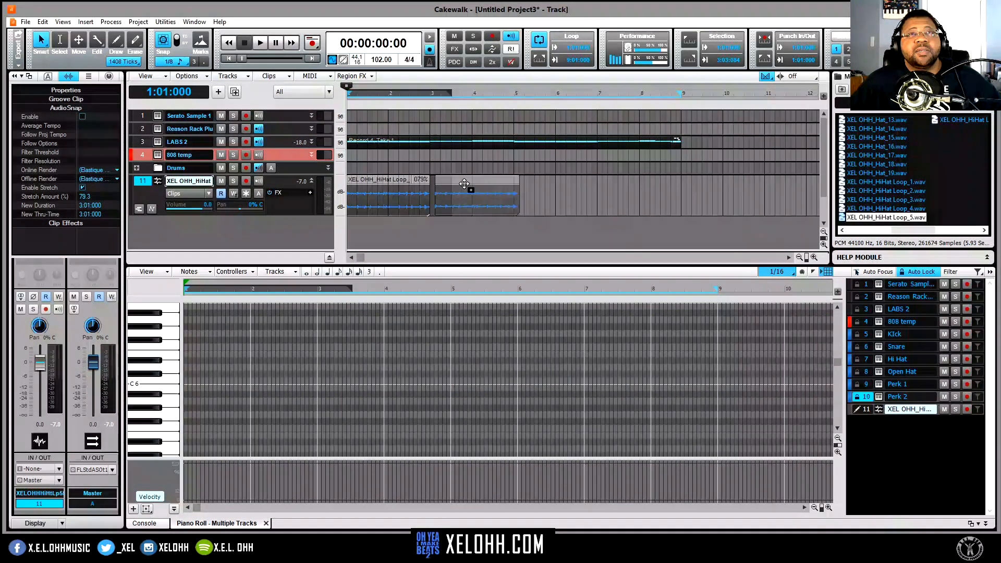
pyautogui.moveTo(458, 184); pyautogui.dragTo(457, 187)
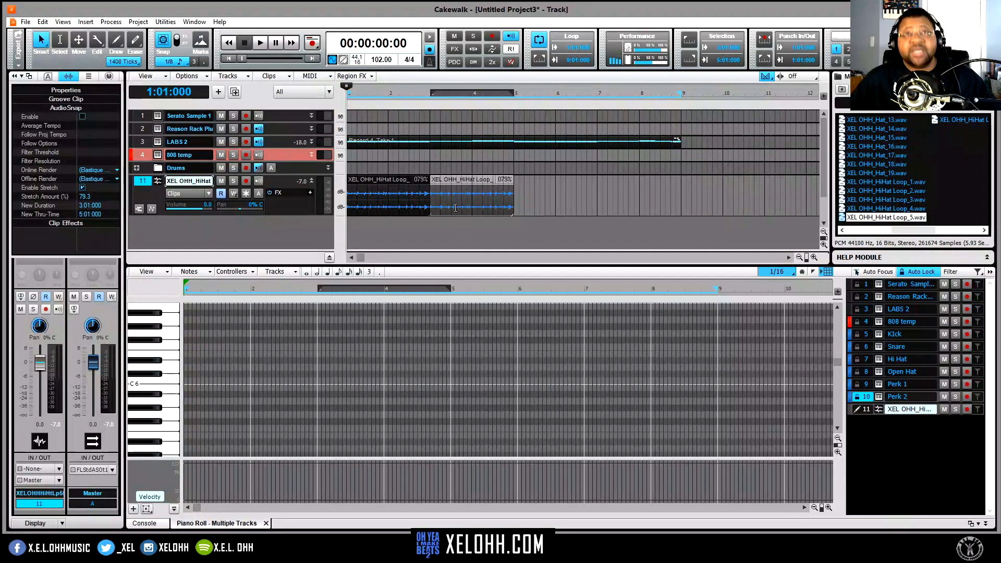
pyautogui.hotkey('ctrl', 'd')
pyautogui.hotkey('ctrl', 'd')
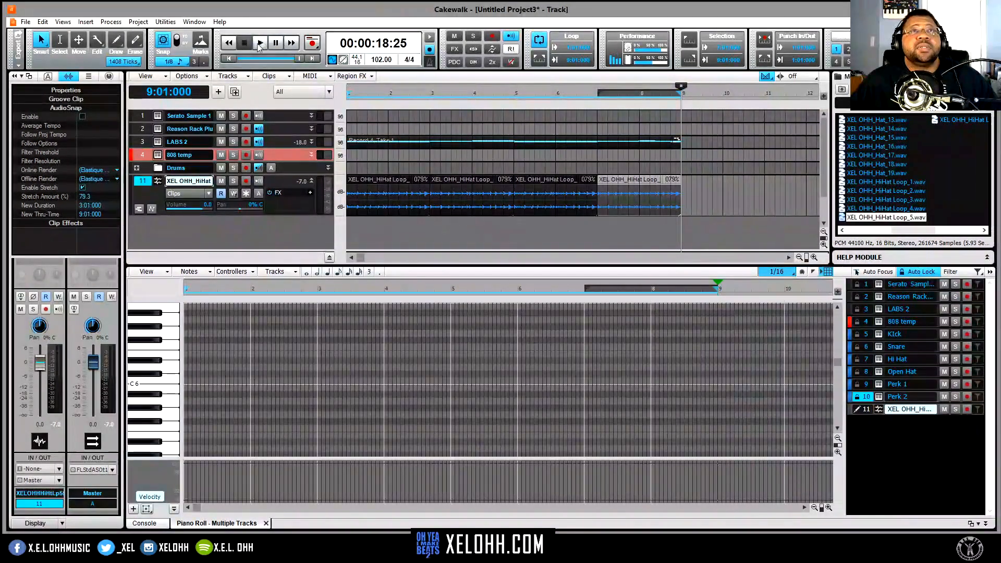
# Step: Play the arrangement from the start and bounce the four hi-hat clips into a single clip
pyautogui.click(235, 62)
pyautogui.press('space')
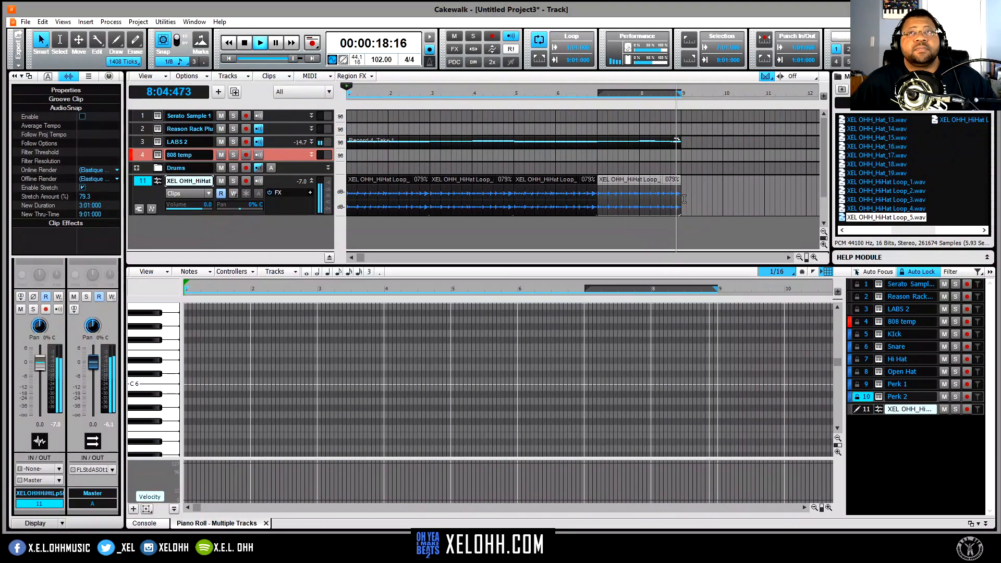
pyautogui.moveTo(685, 194); pyautogui.dragTo(323, 216)
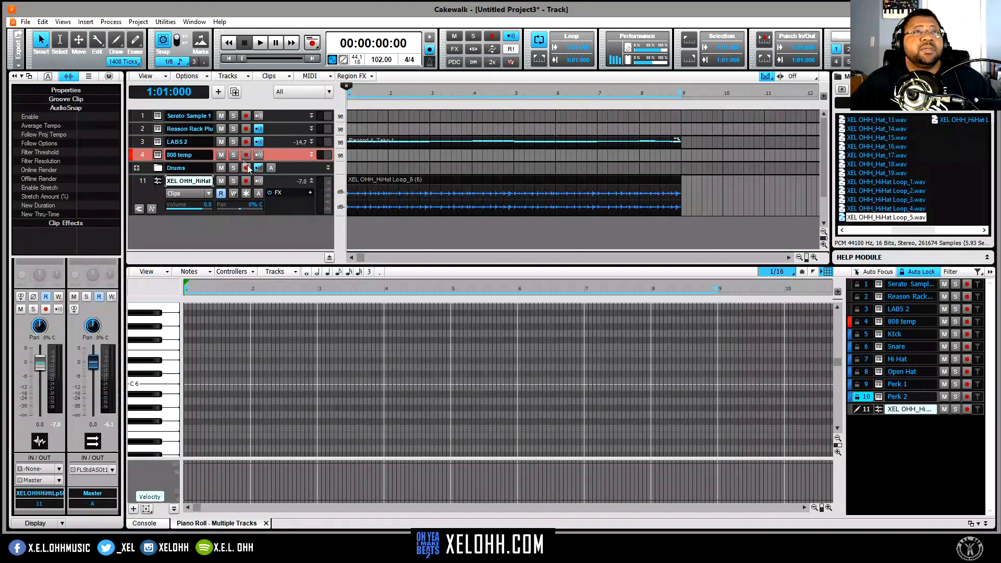
# Step: Record a MIDI part on the Hi Hat track inside the Drums folder and switch to the Snare track
pyautogui.click(137, 168)
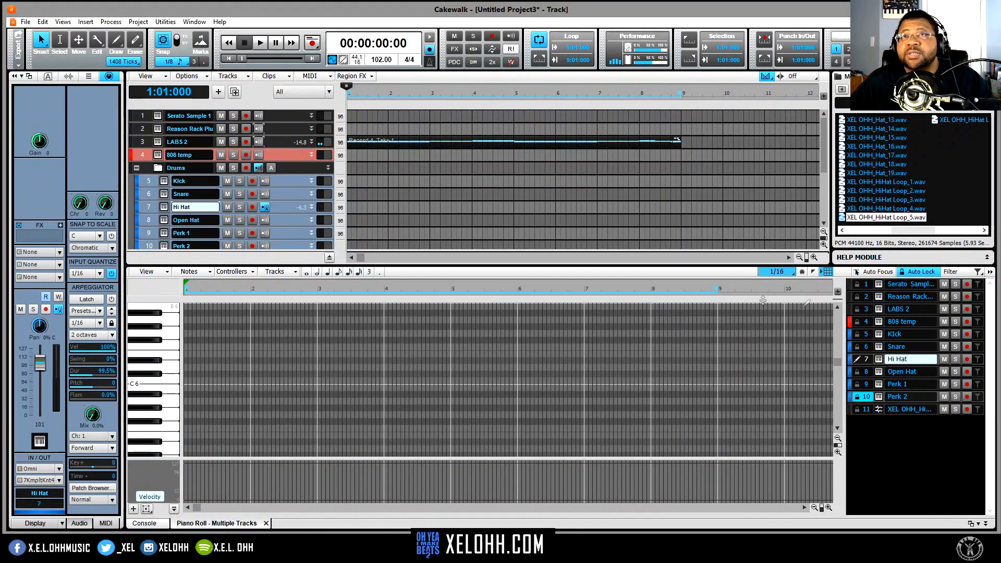
pyautogui.click(967, 359)
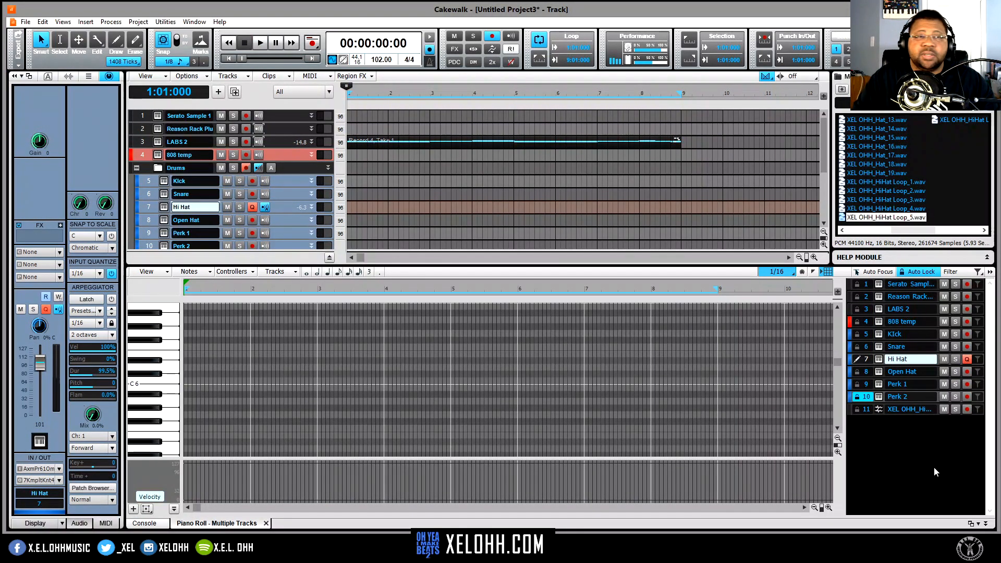
pyautogui.press('space')
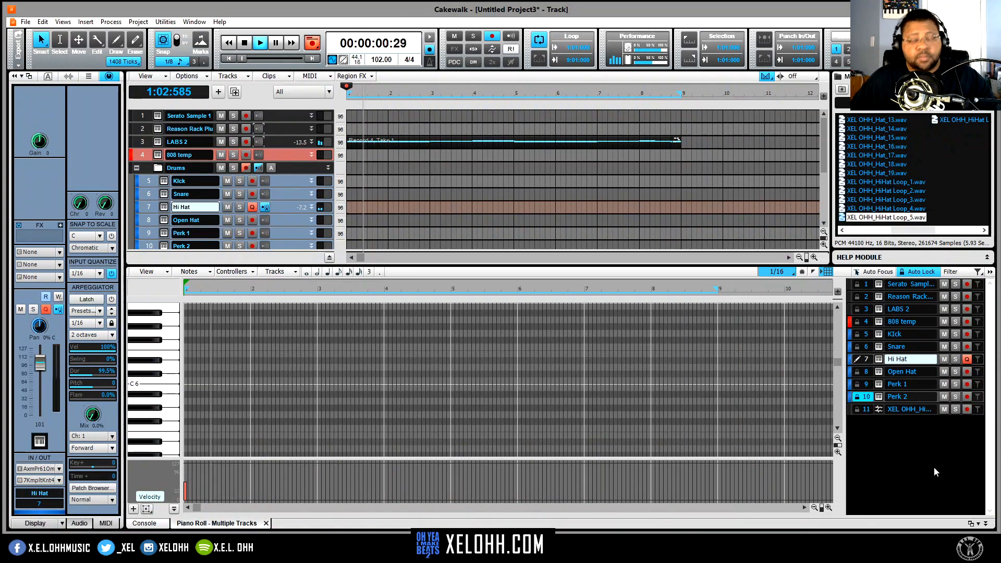
pyautogui.press('space')
pyautogui.press('Up')
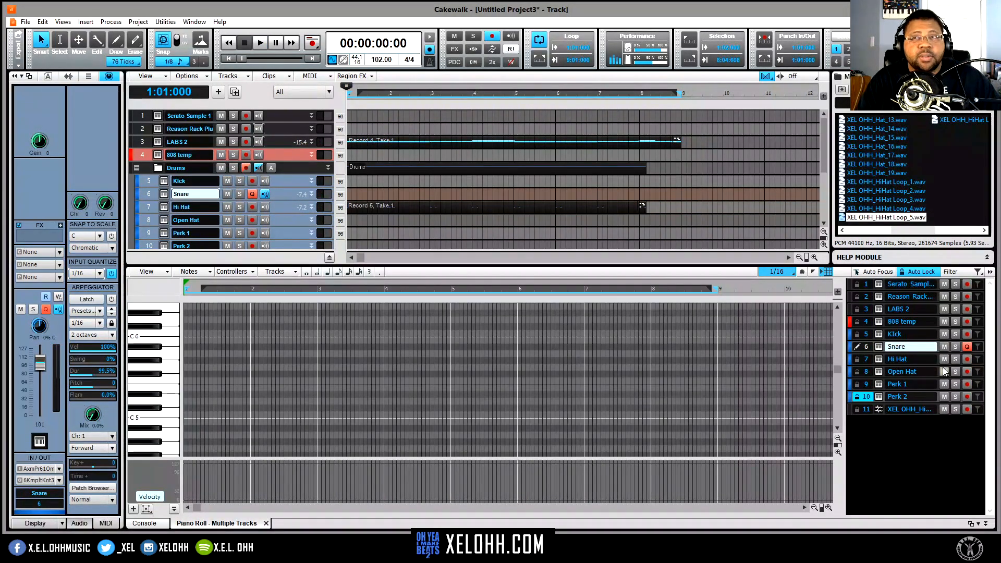
# Step: Record a MIDI part on the Snare track and disarm the track
pyautogui.press('r')
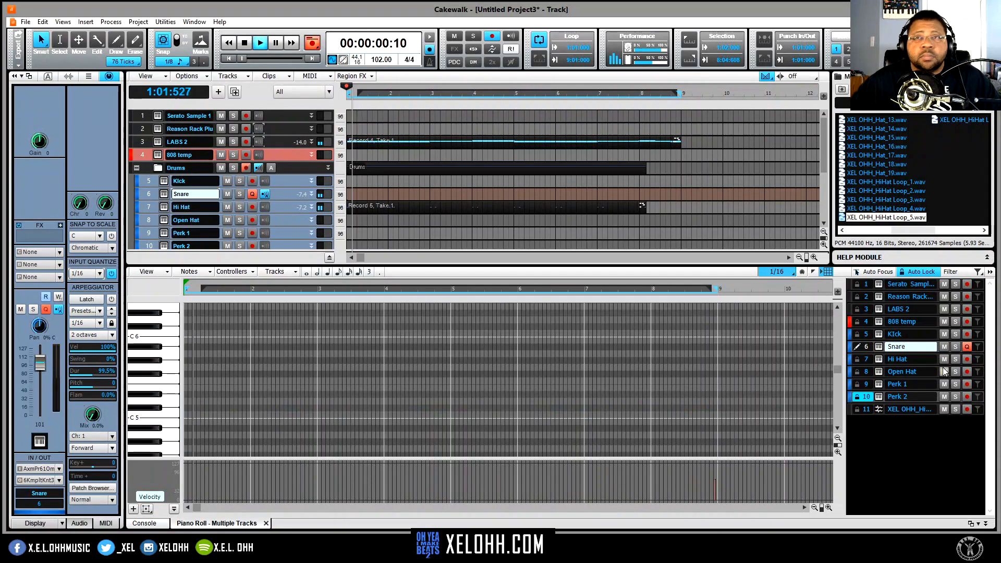
pyautogui.press('space')
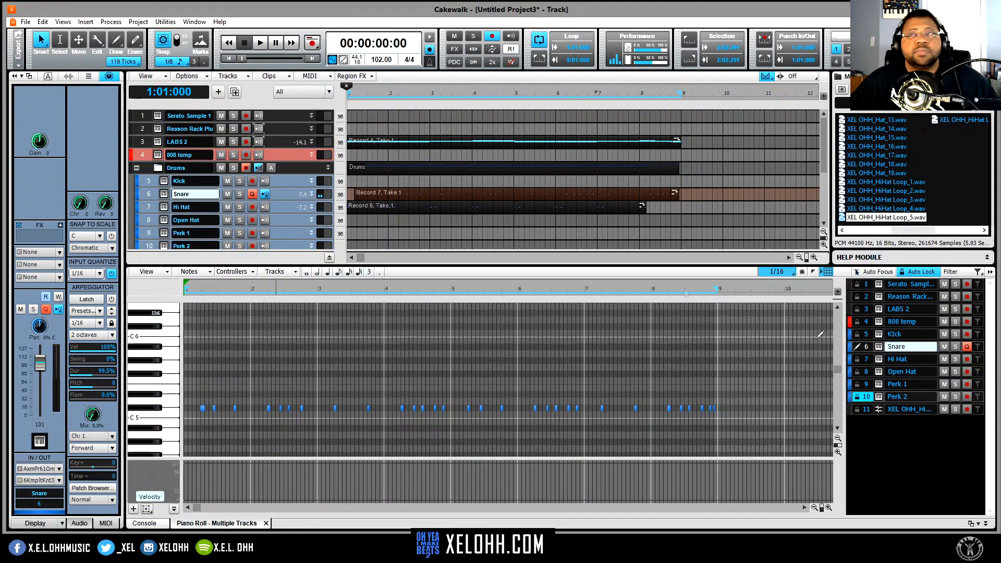
pyautogui.click(967, 347)
# Step: Arm the Kick track, record a MIDI part on it and disarm the track
pyautogui.click(966, 335)
pyautogui.click(897, 335)
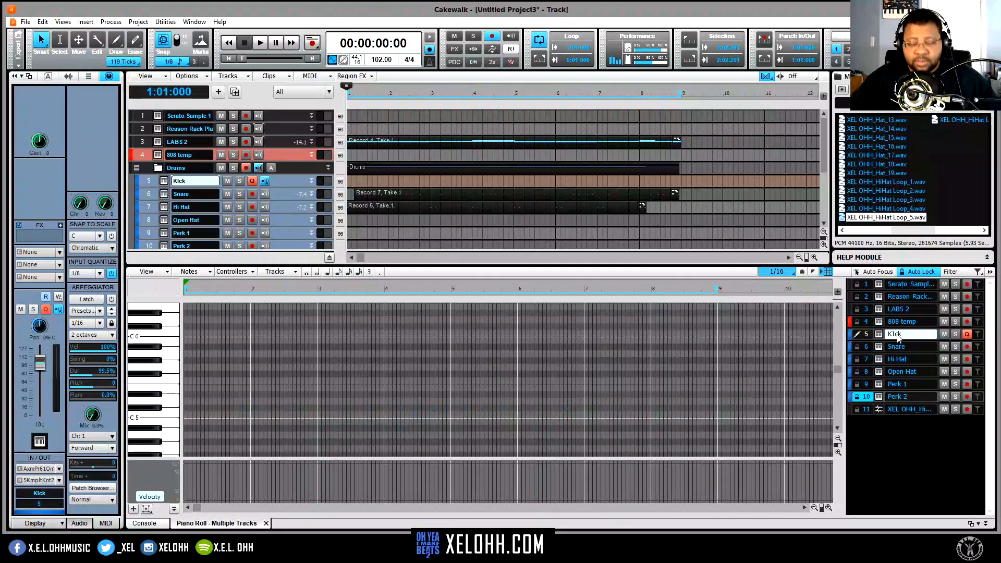
pyautogui.press('r')
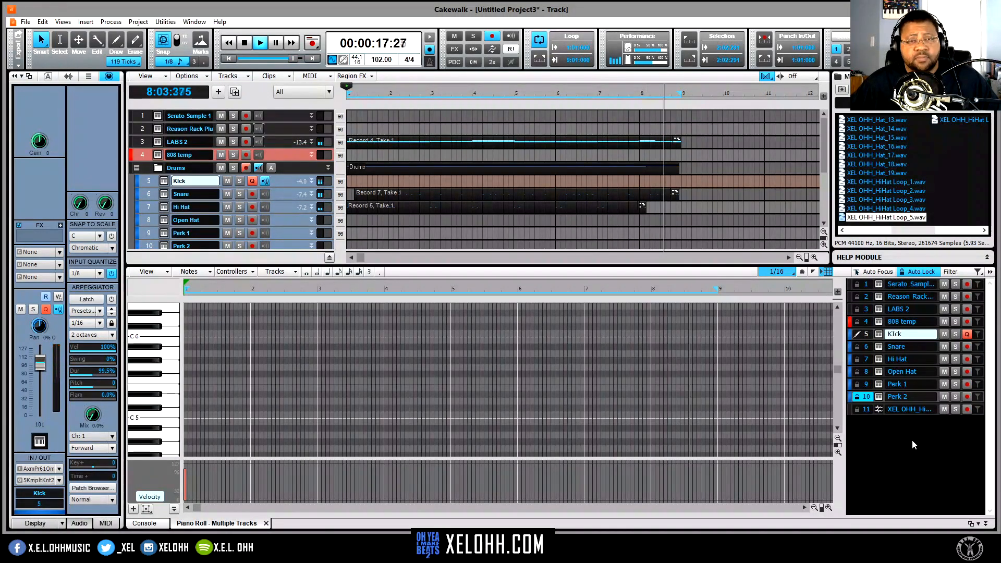
pyautogui.click(967, 333)
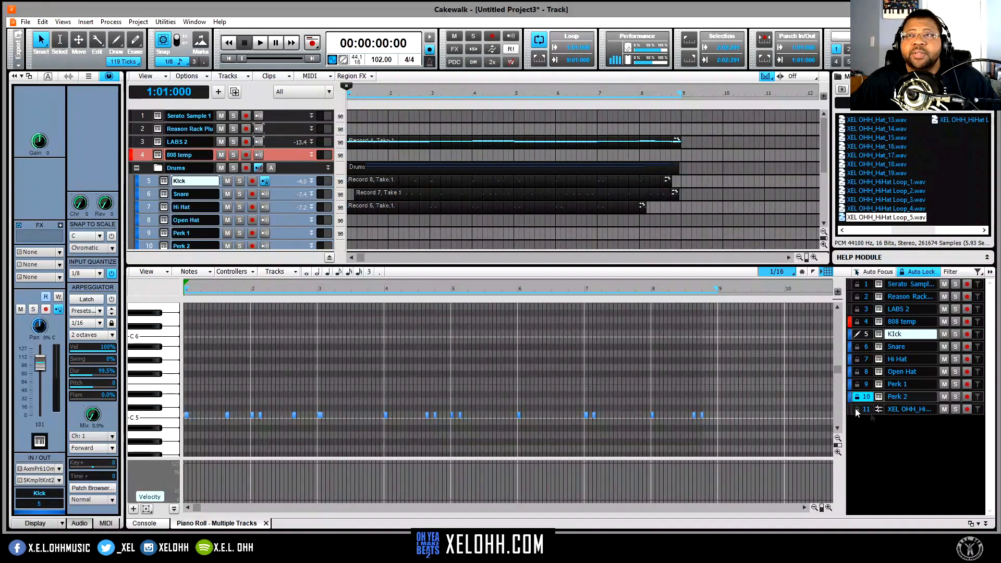
# Step: Switch to the Open Hat track, arm it, record a MIDI part and disarm it
pyautogui.click(904, 372)
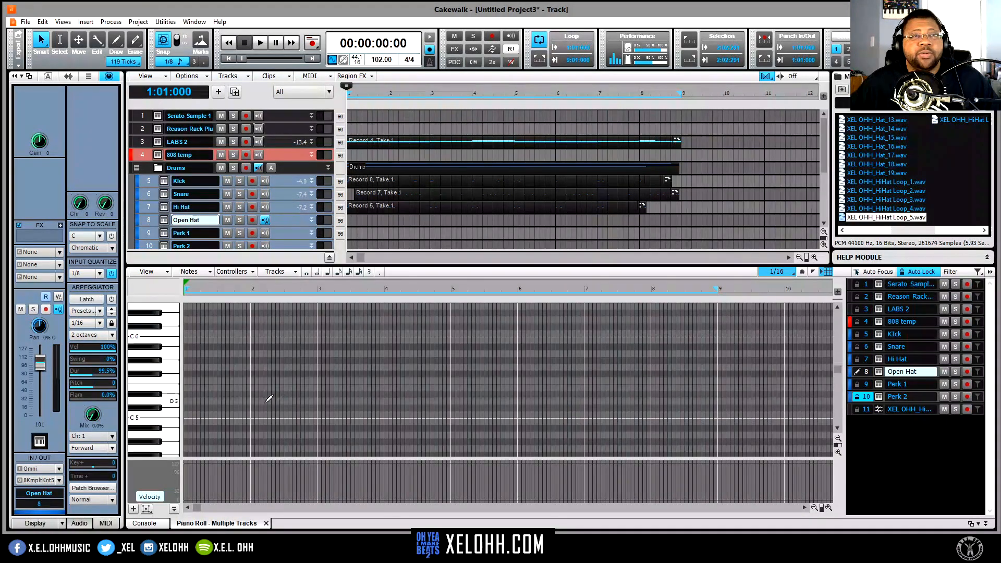
pyautogui.click(966, 372)
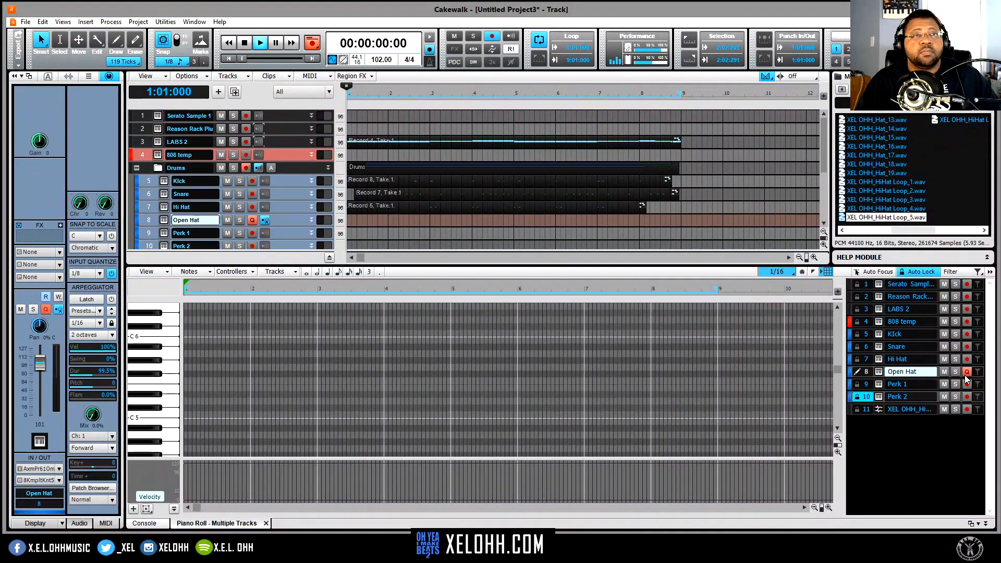
pyautogui.press('r')
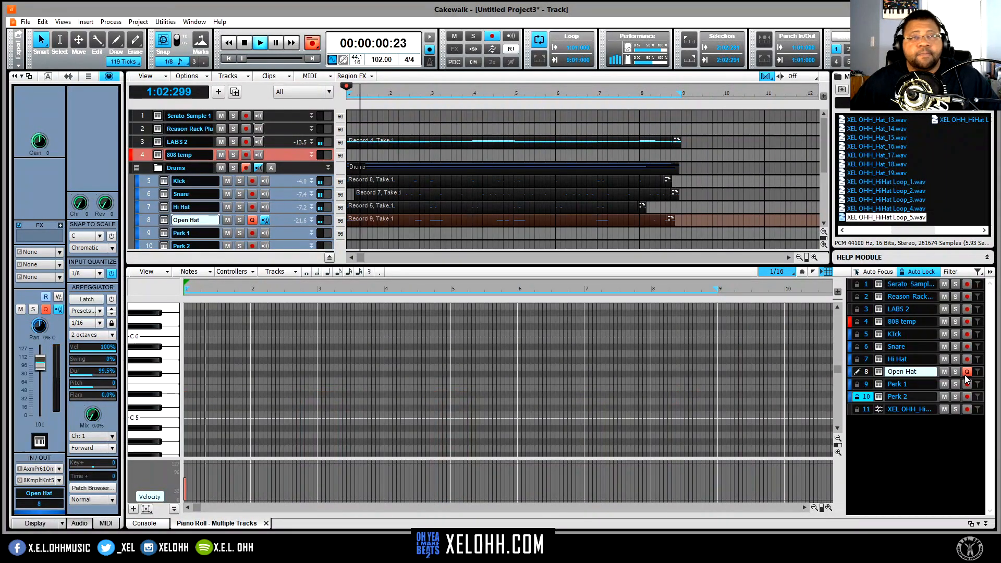
pyautogui.press('space')
pyautogui.click(966, 372)
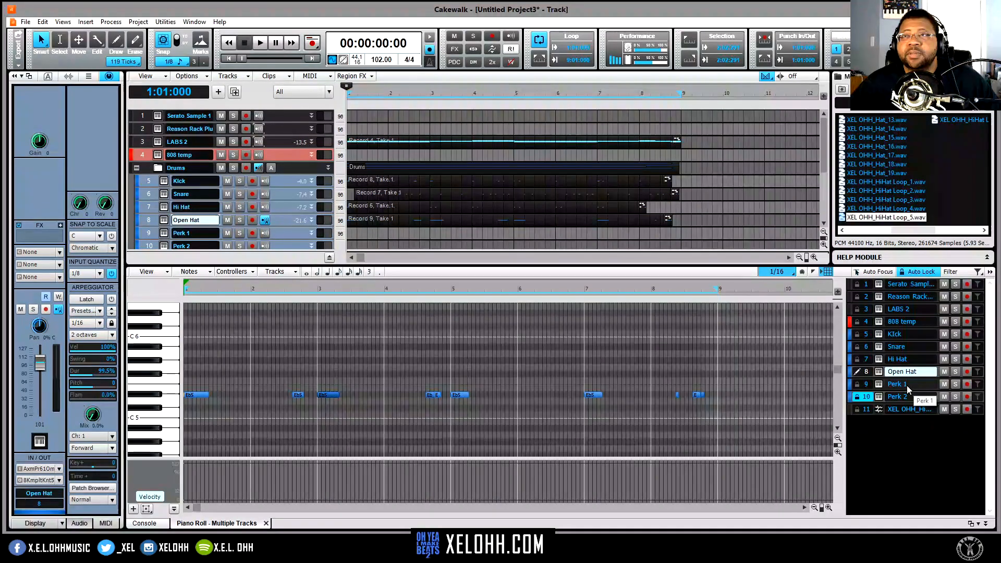
# Step: Switch to the Perk 1 track, record a percussion part on it and disarm the track
pyautogui.click(906, 386)
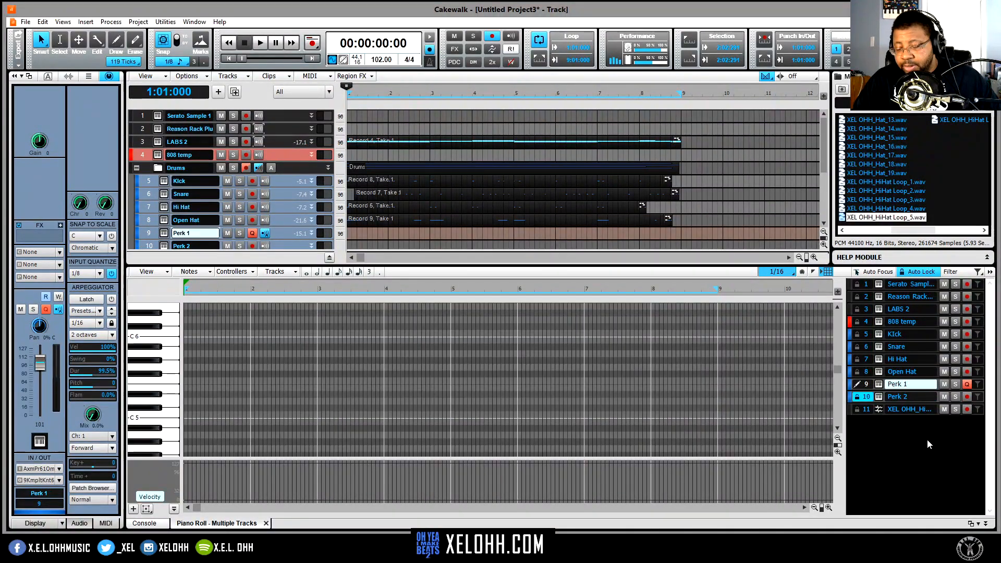
pyautogui.press('space')
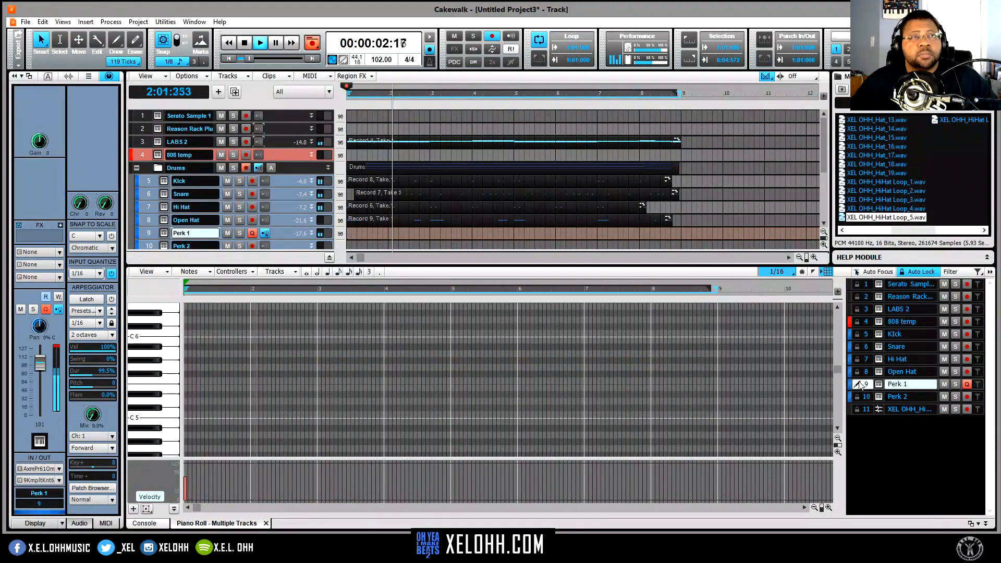
pyautogui.press('space')
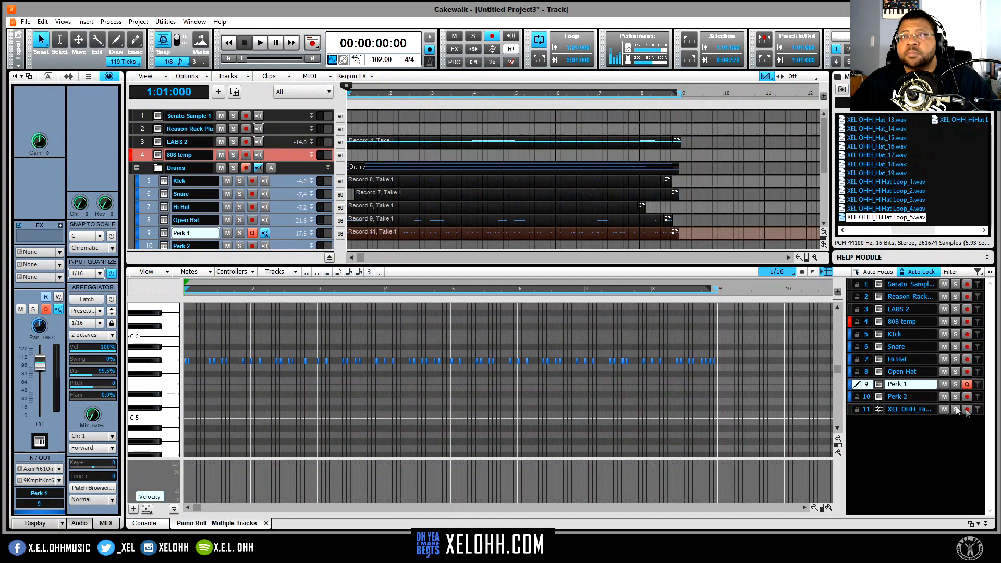
pyautogui.click(967, 386)
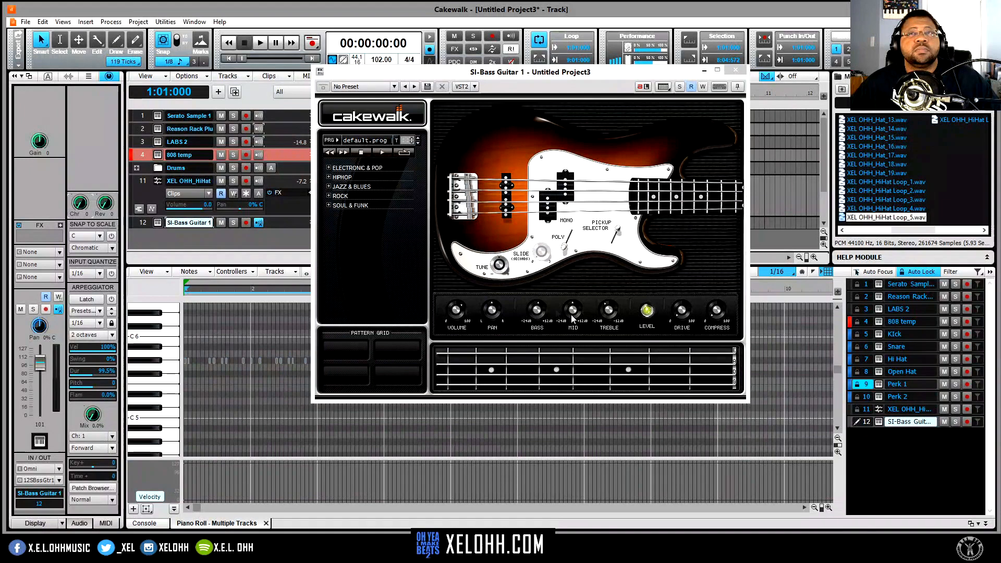
# Step: Turn on input quantize for the SI-Bass Guitar 1 track and set its resolution to 1/8
pyautogui.click(606, 204)
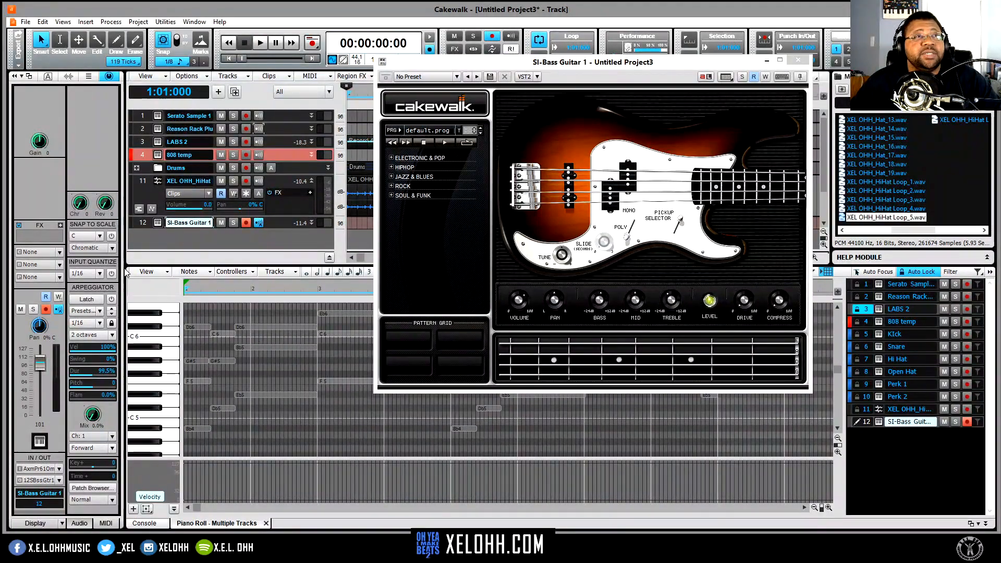
pyautogui.click(99, 274)
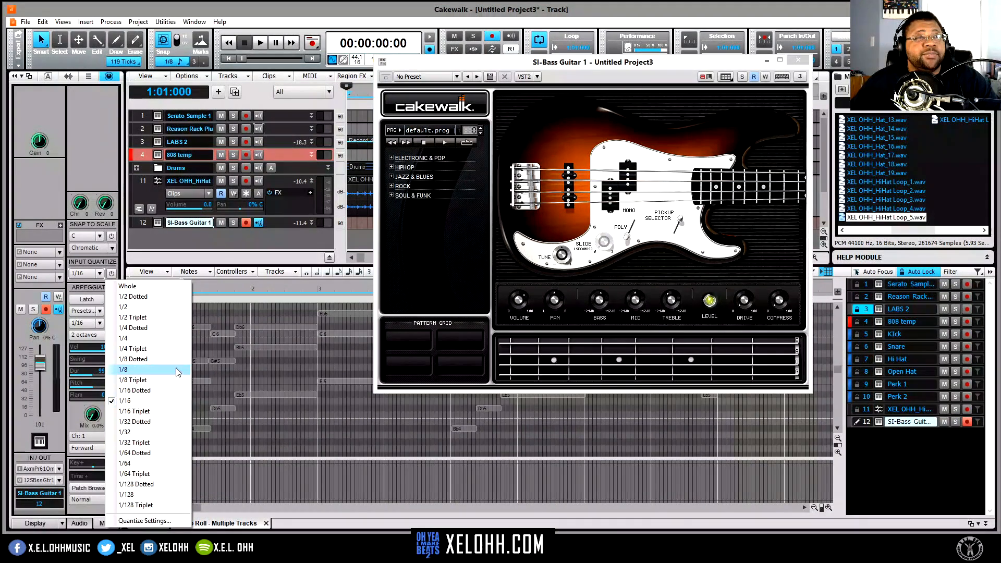
pyautogui.click(112, 274)
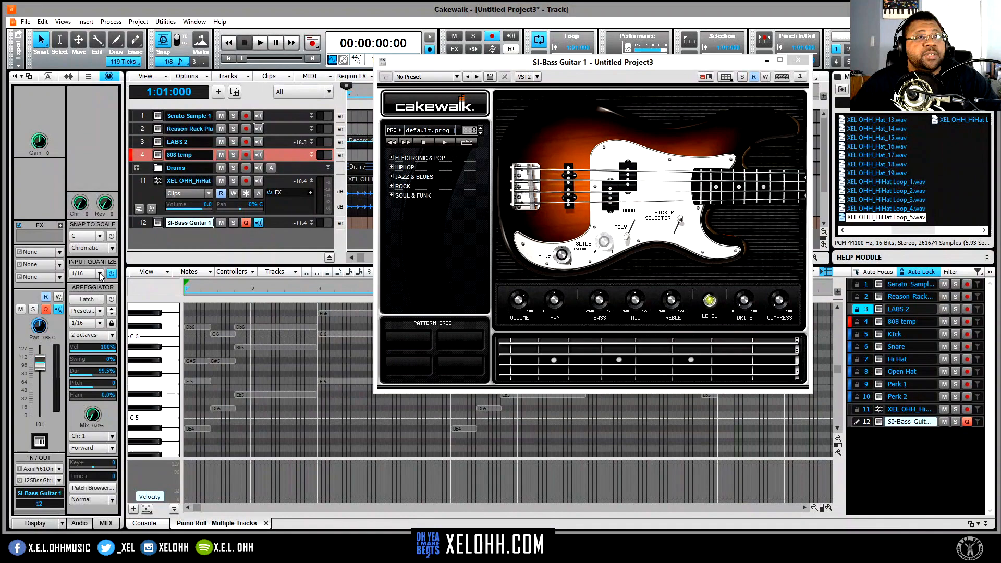
pyautogui.click(99, 274)
pyautogui.click(145, 369)
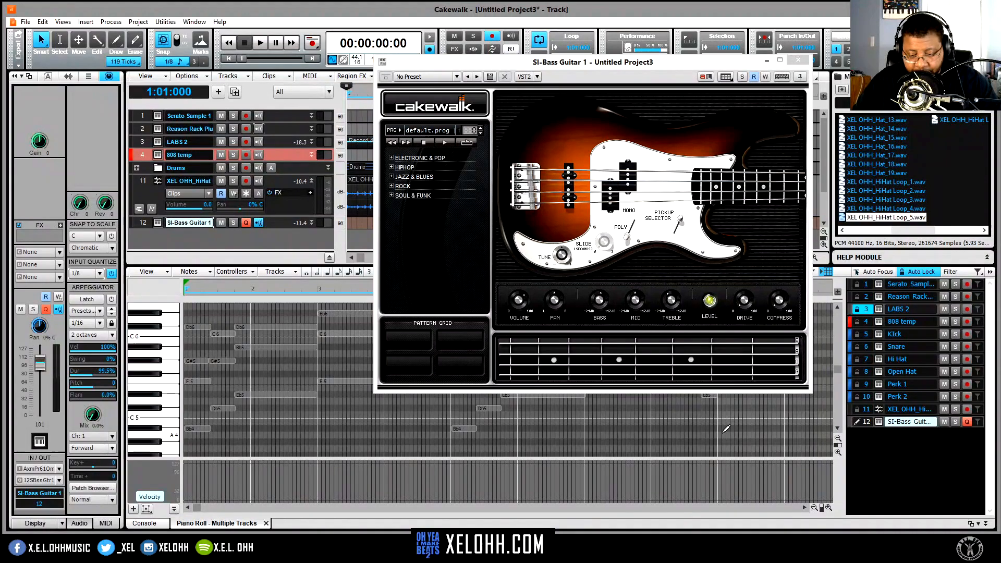
# Step: Record a bass line on the SI-Bass Guitar 1 track and close the instrument window
pyautogui.press('space')
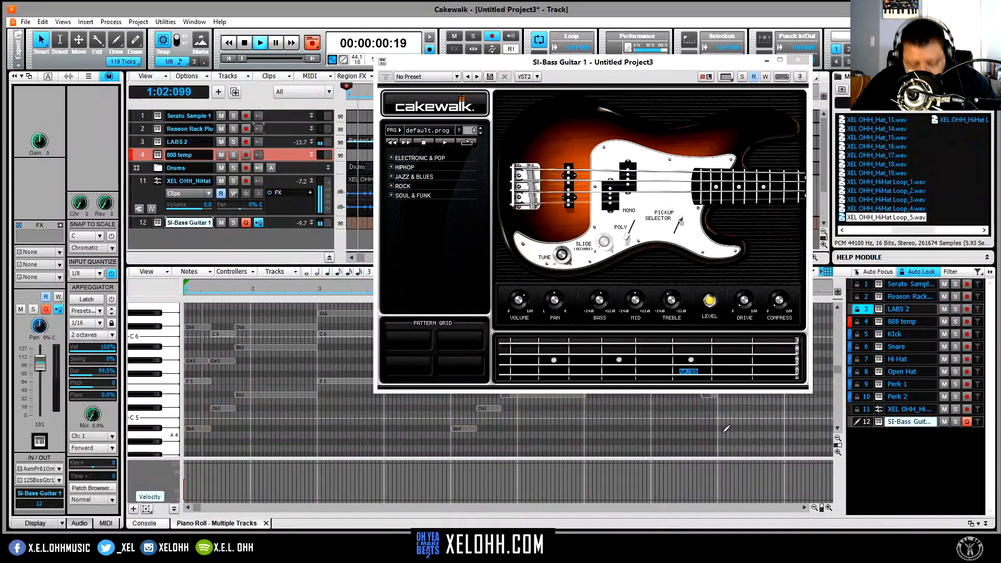
pyautogui.press('space')
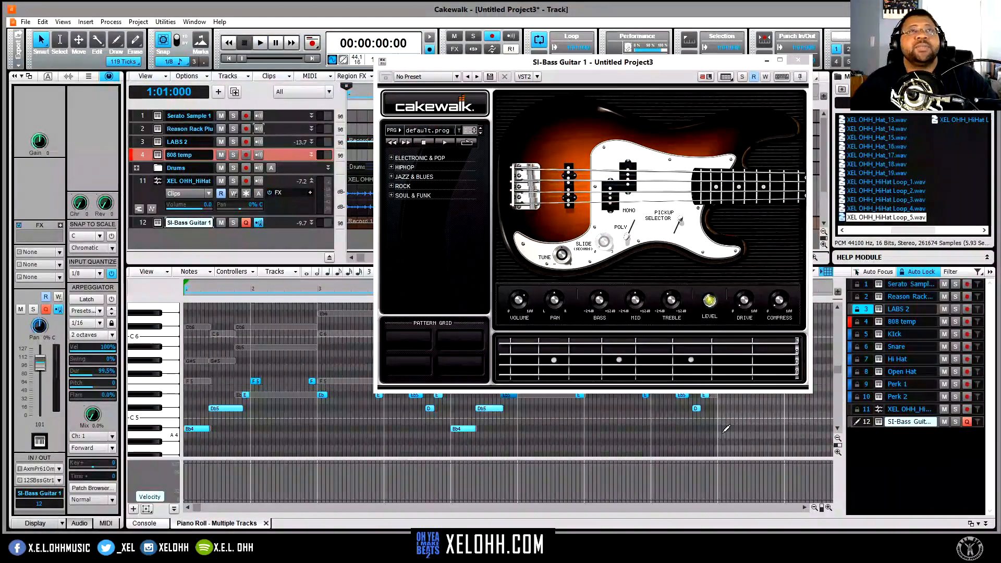
pyautogui.click(797, 60)
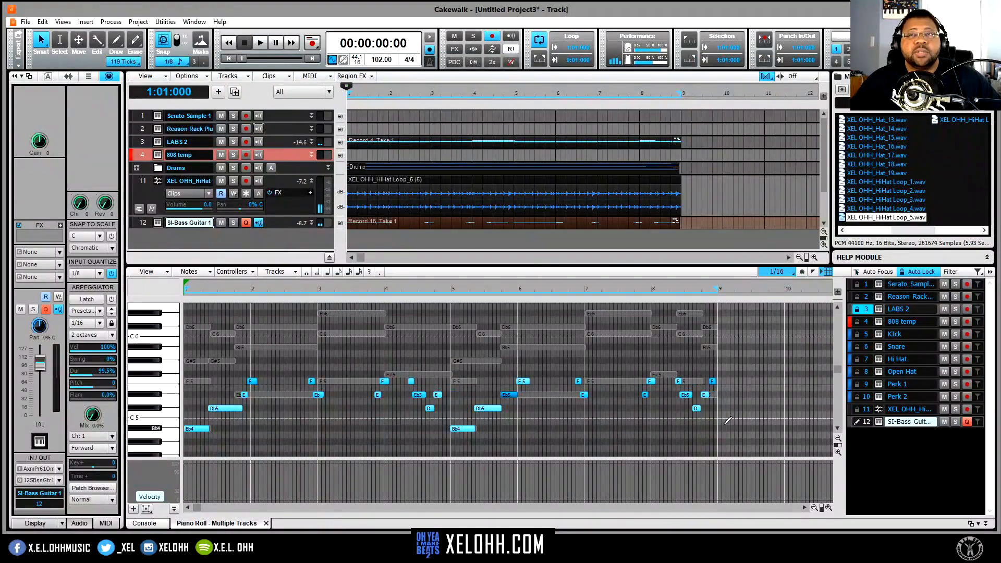
# Step: Quantize all recorded bass notes to 1/16 at 100 percent strength, auditioning the setting first, and play the arrangement back
pyautogui.moveTo(723, 428); pyautogui.dragTo(184, 342)
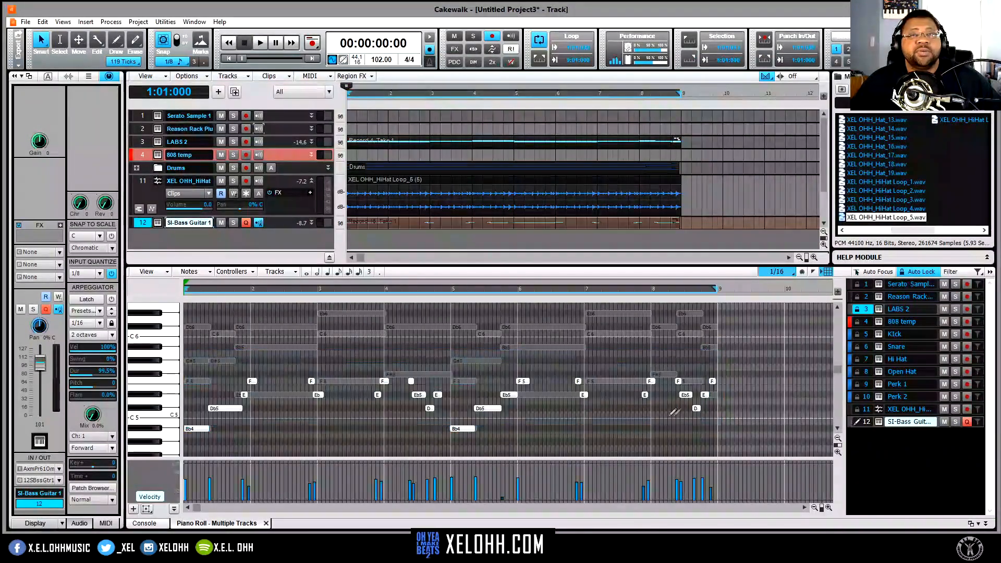
pyautogui.moveTo(723, 429); pyautogui.dragTo(161, 338)
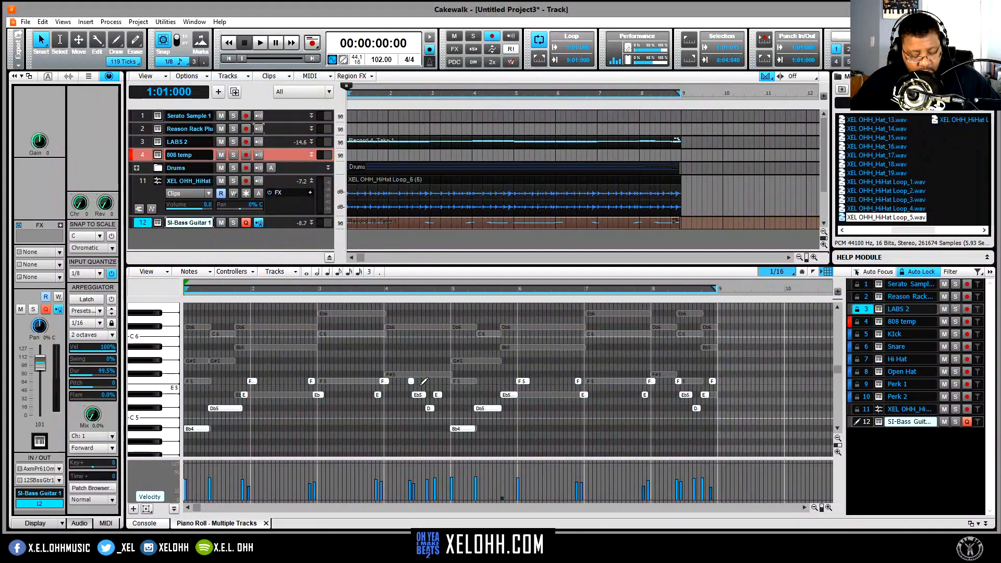
pyautogui.press('q')
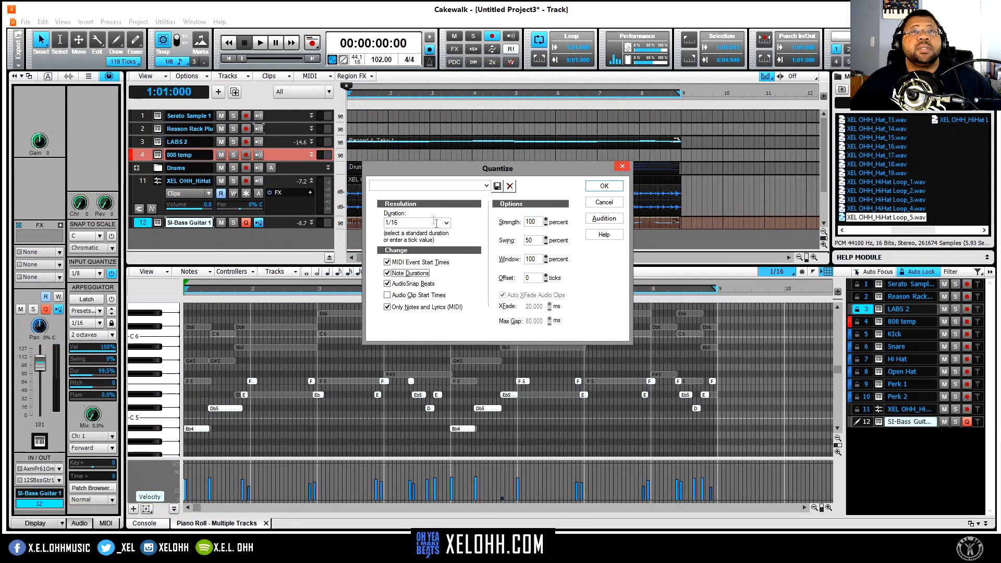
pyautogui.click(604, 220)
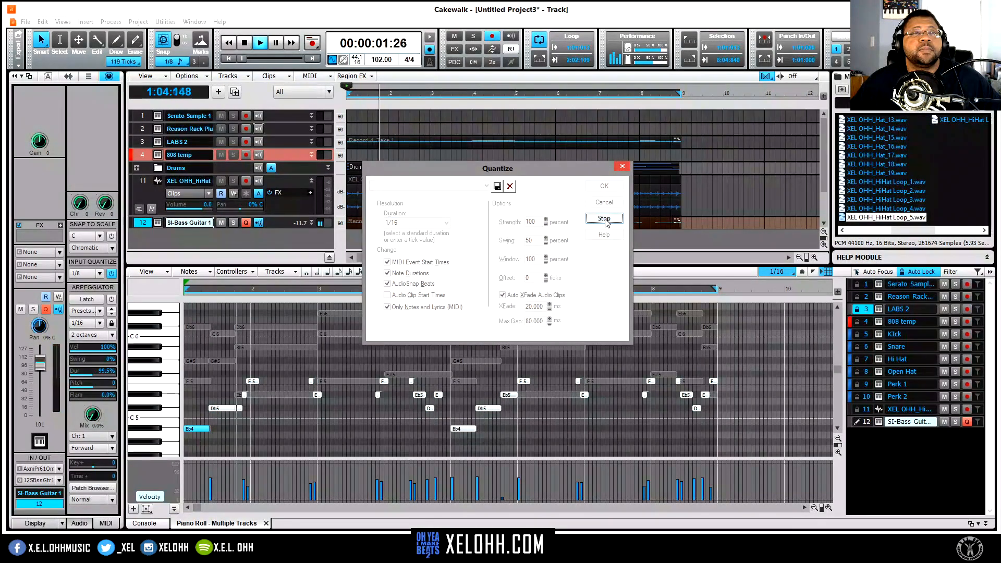
pyautogui.click(606, 221)
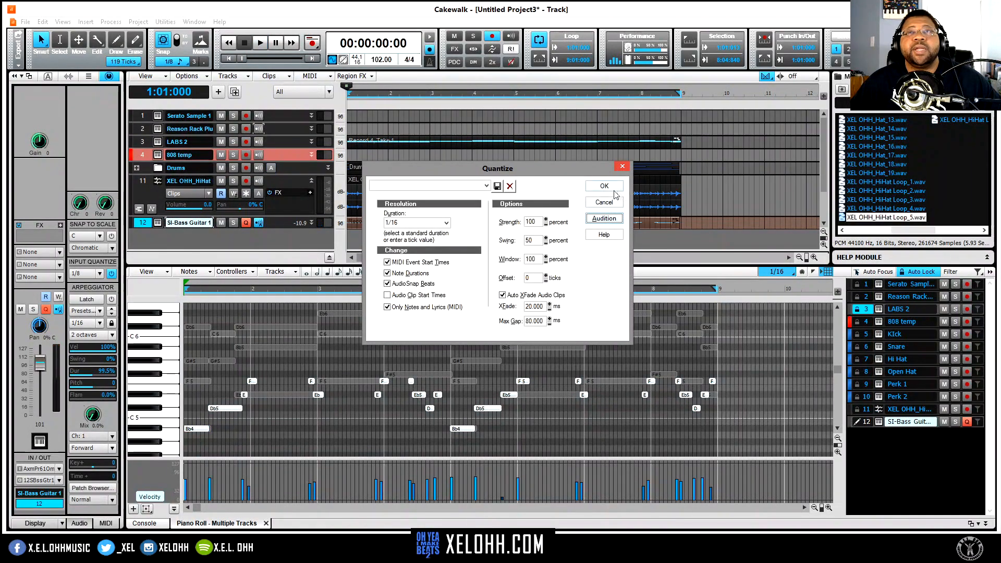
pyautogui.click(609, 188)
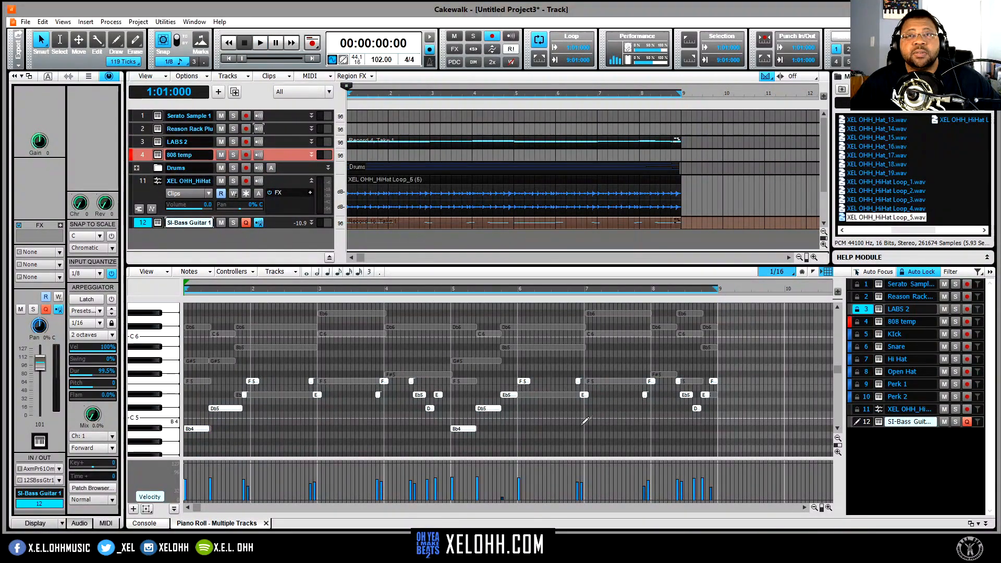
pyautogui.press('space')
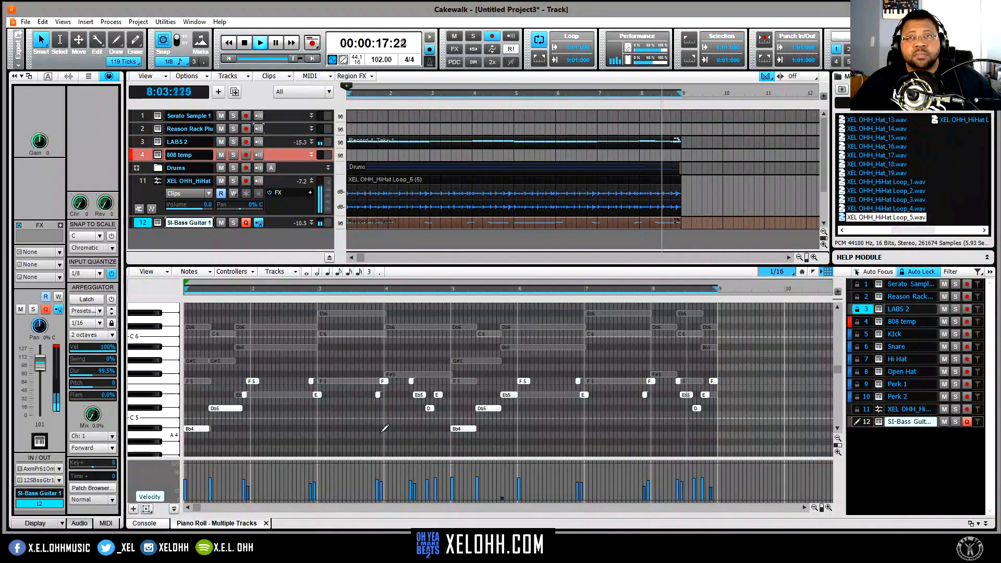
pyautogui.press('space')
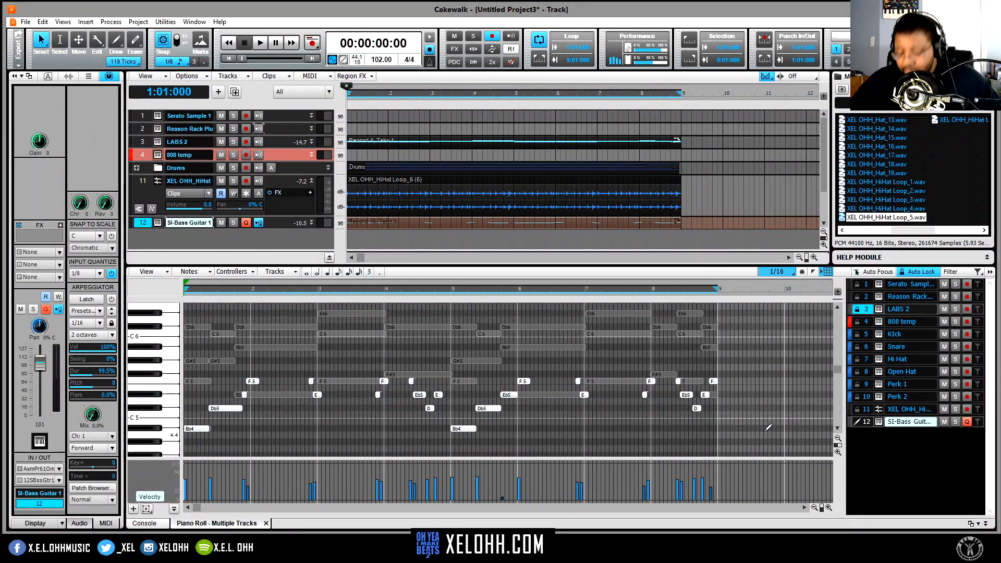
# Step: Transpose all the bass notes down one octave and play the arrangement back
pyautogui.moveTo(759, 440); pyautogui.dragTo(144, 352)
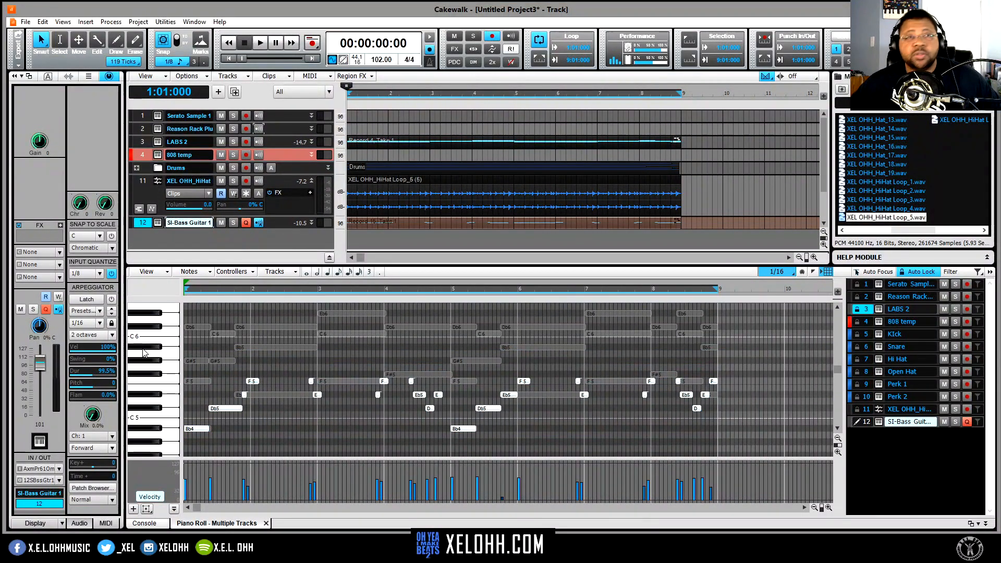
pyautogui.hotkey('ctrl', 'shift', 'Down')
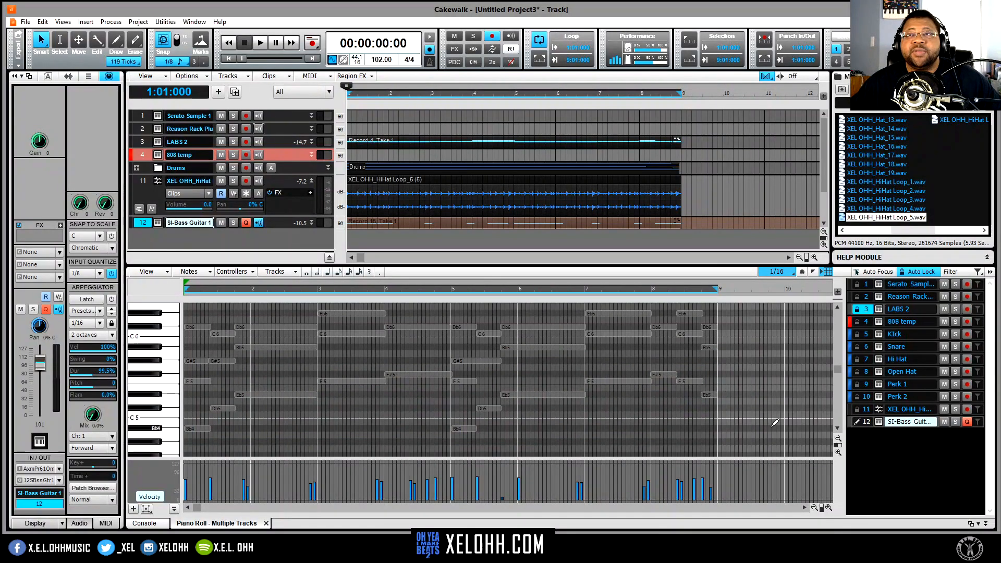
pyautogui.press('space')
pyautogui.click(837, 428)
pyautogui.click(837, 428)
pyautogui.click(837, 428)
pyautogui.click(837, 428)
pyautogui.click(837, 428)
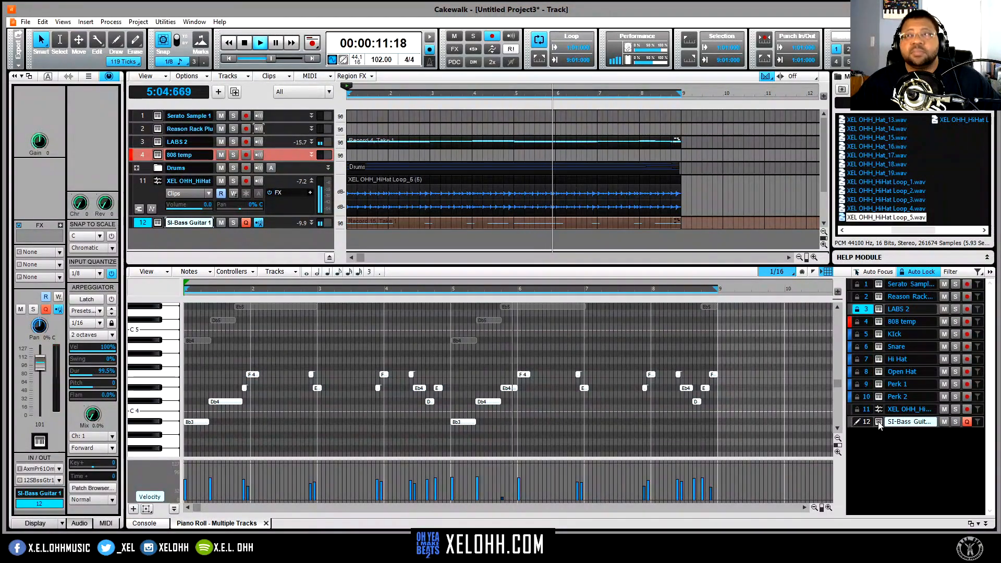
pyautogui.press('space')
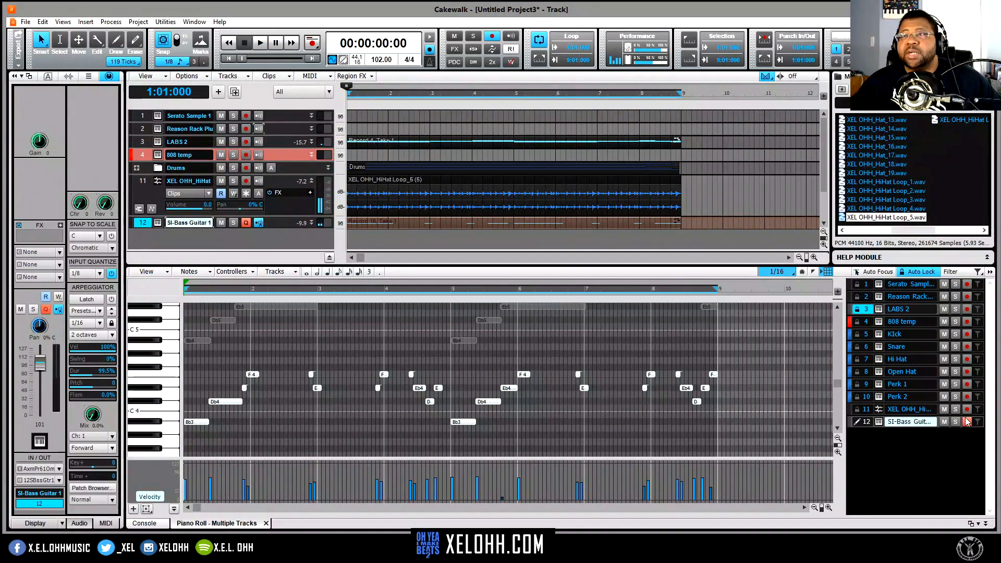
# Step: Load the Below Sub.prog program in SI-Bass Guitar 1 while playing the arrangement, close the instrument window and stop playback
pyautogui.click(879, 422)
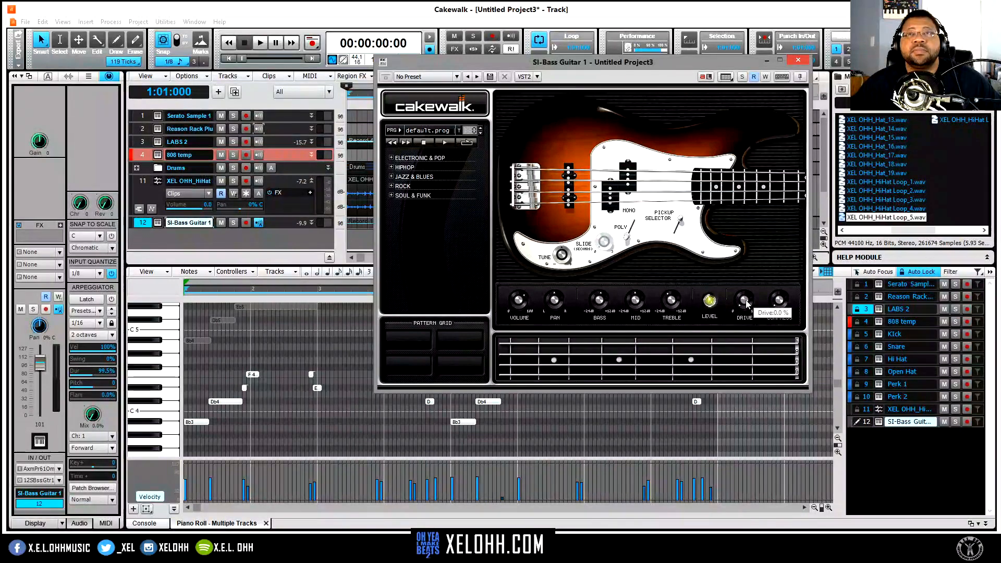
pyautogui.press('space')
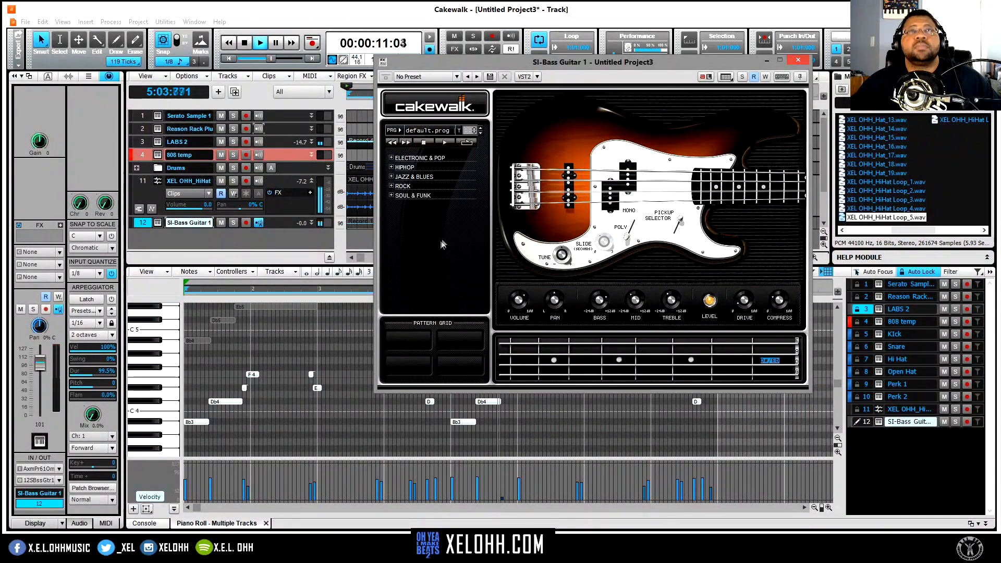
pyautogui.click(437, 134)
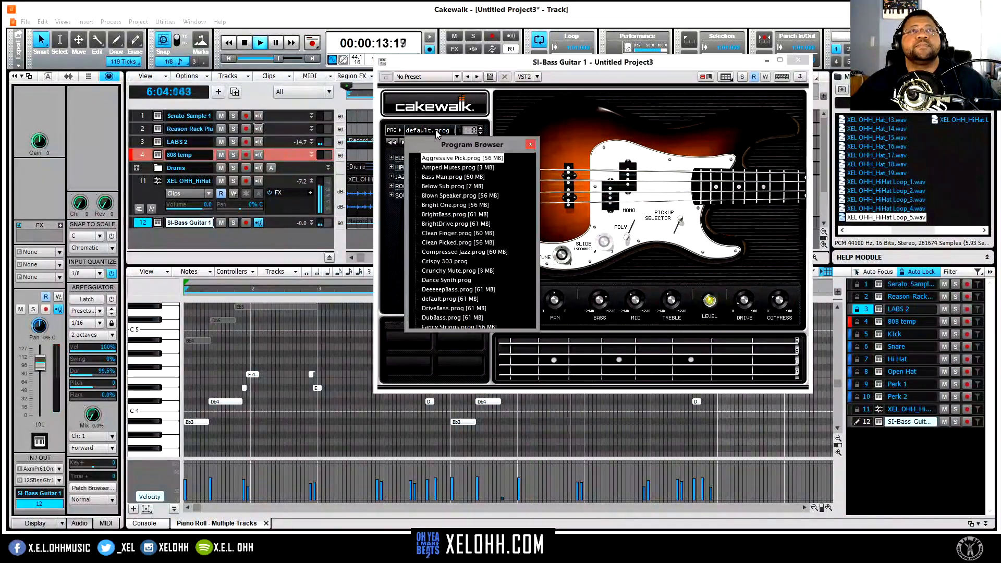
pyautogui.click(449, 189)
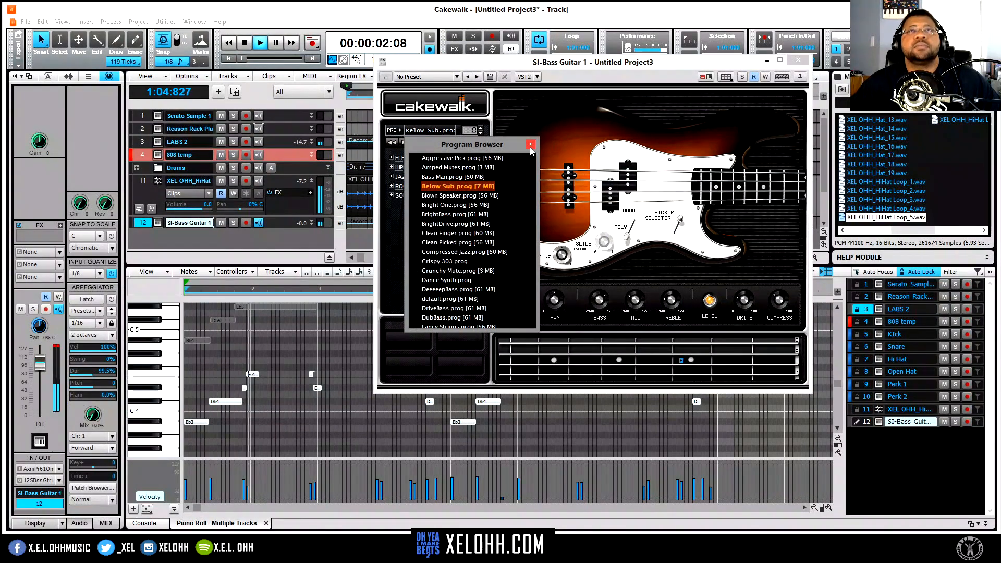
pyautogui.click(575, 148)
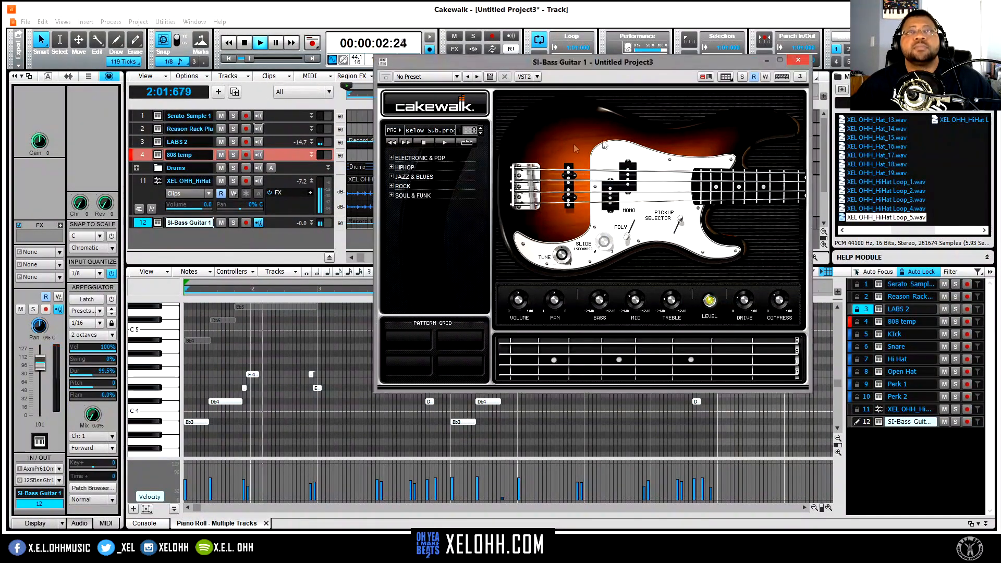
pyautogui.click(797, 63)
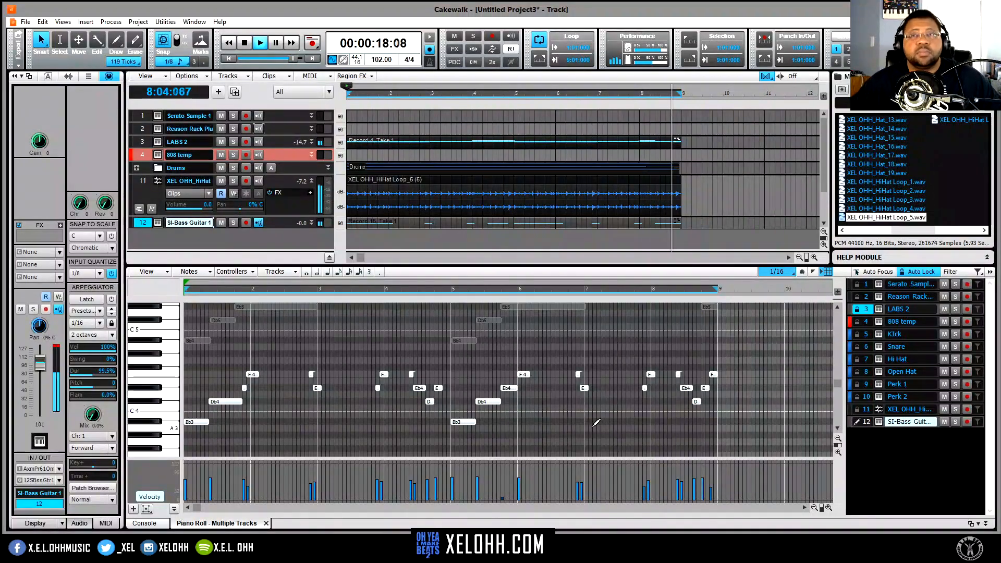
pyautogui.press('space')
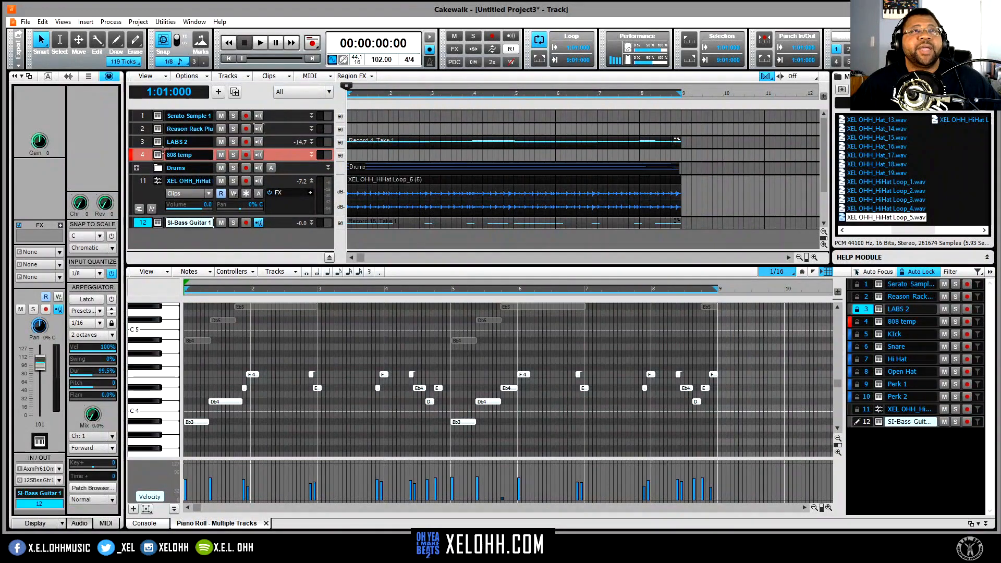
# Step: Insert an Ample Guitar M II Lite instrument track, try out its sound and close the instrument window
pyautogui.rightClick(270, 243)
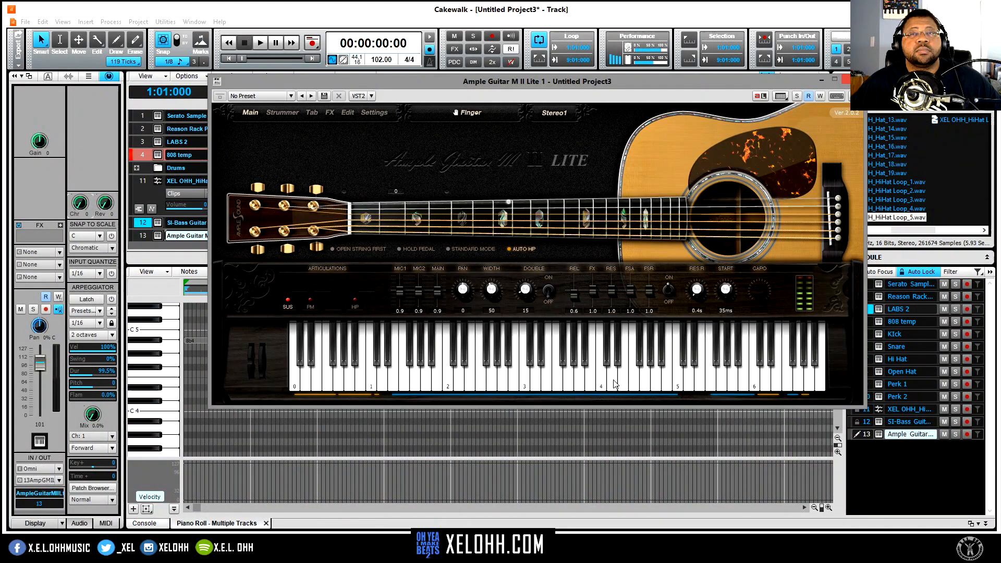
pyautogui.moveTo(613, 384)
pyautogui.mouseDown()
pyautogui.moveTo(492, 384)
pyautogui.moveTo(648, 384)
pyautogui.moveTo(605, 382)
pyautogui.mouseUp()
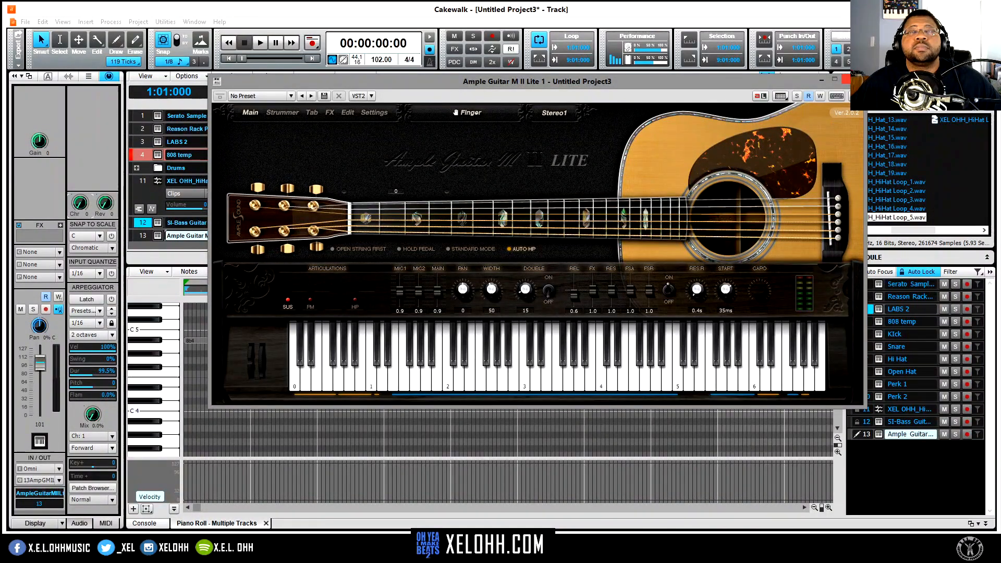
pyautogui.click(853, 80)
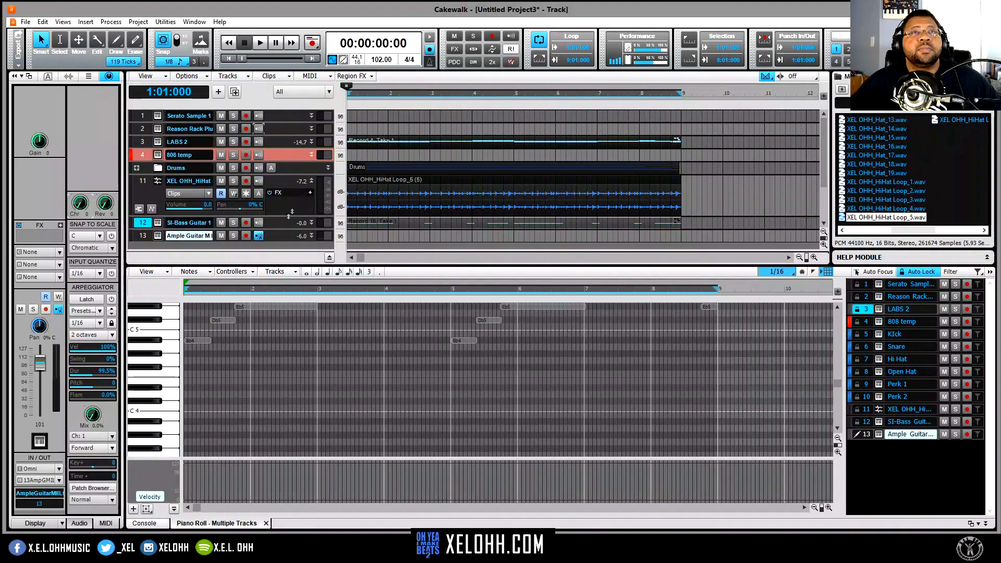
# Step: Move the Ample Guitar track directly below LABS 2 and copy the LABS 2 chord clip onto it
pyautogui.moveTo(298, 159); pyautogui.dragTo(299, 156)
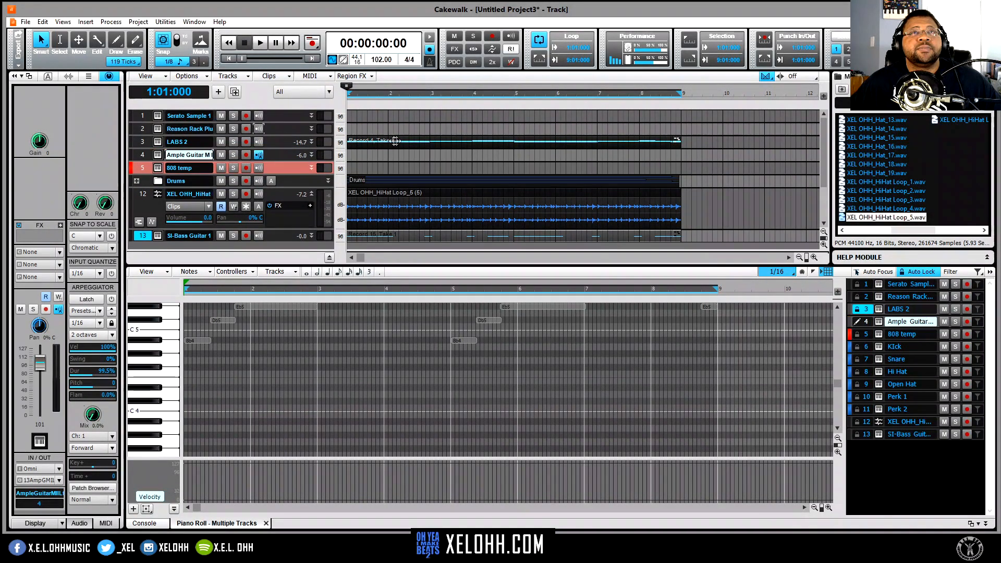
pyautogui.moveTo(388, 141); pyautogui.dragTo(384, 155)
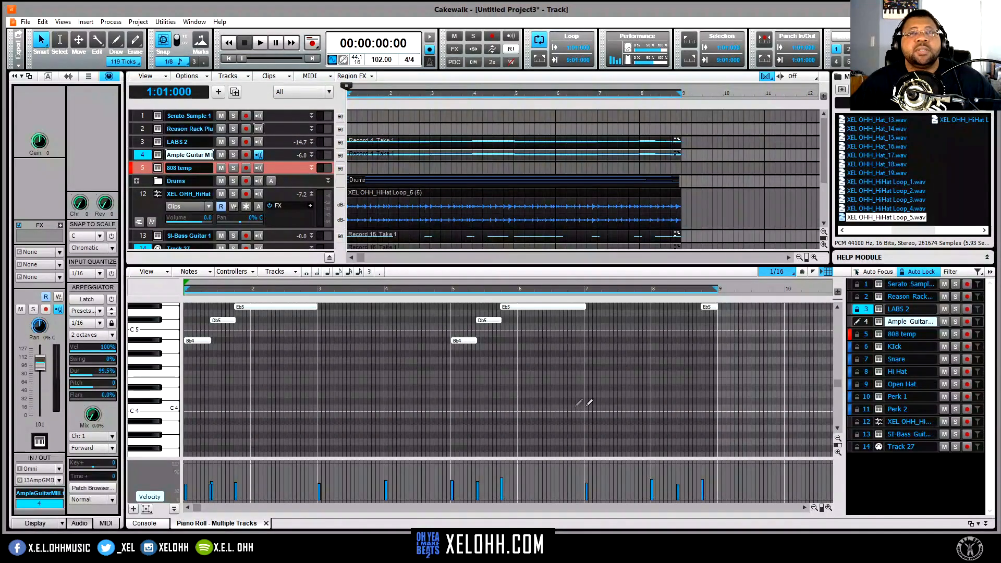
pyautogui.moveTo(832, 384); pyautogui.dragTo(836, 360)
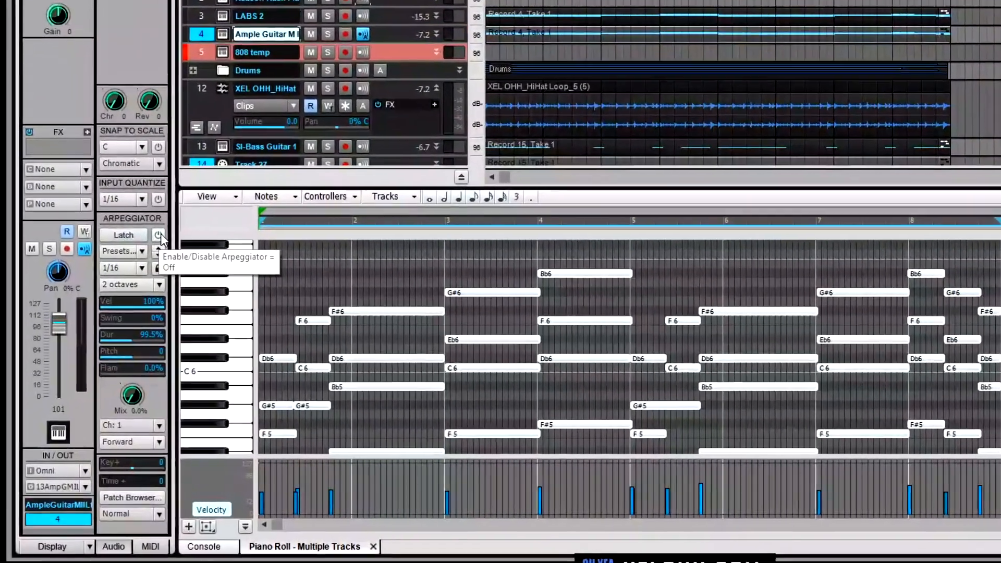
# Step: Enable the arpeggiator on the Ample Guitar track and raise its source mix to about 49.6% during playback
pyautogui.click(158, 235)
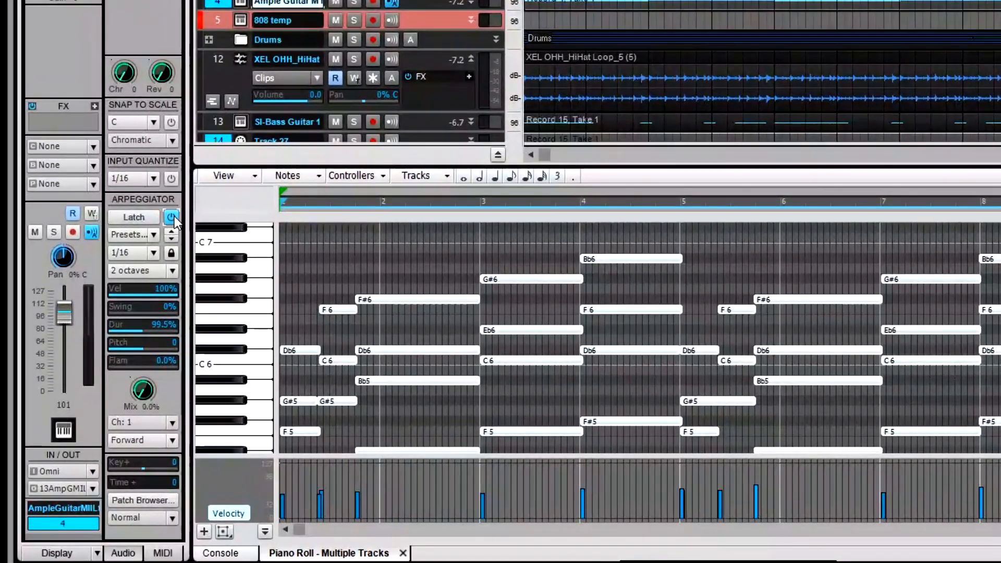
pyautogui.press('space')
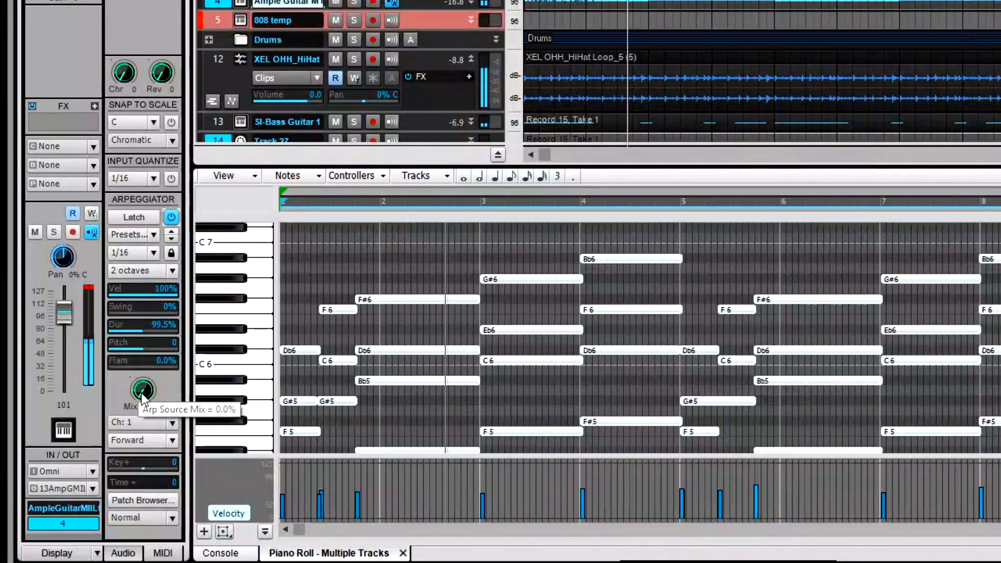
pyautogui.moveTo(143, 399); pyautogui.dragTo(143, 376)
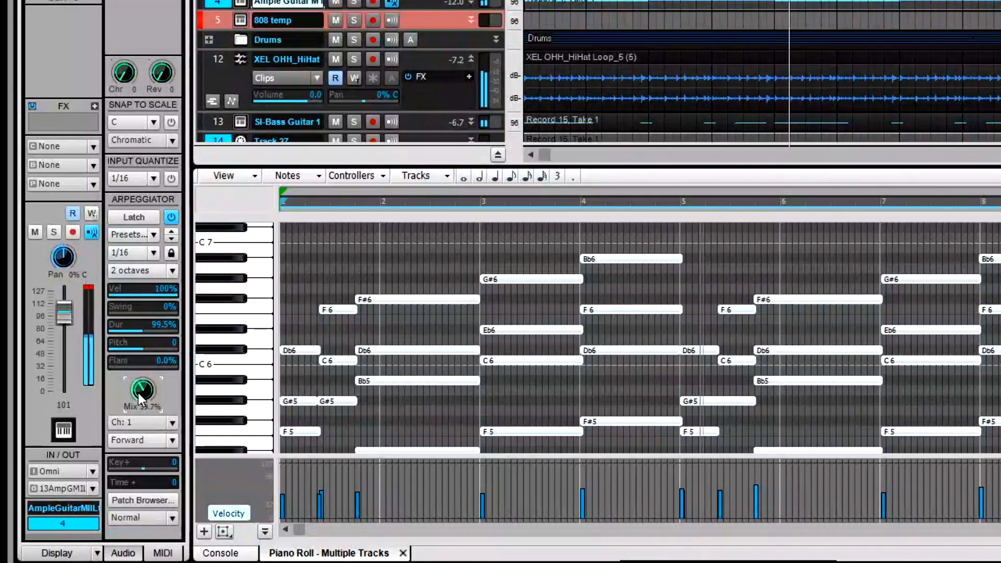
pyautogui.moveTo(141, 397); pyautogui.dragTo(141, 399)
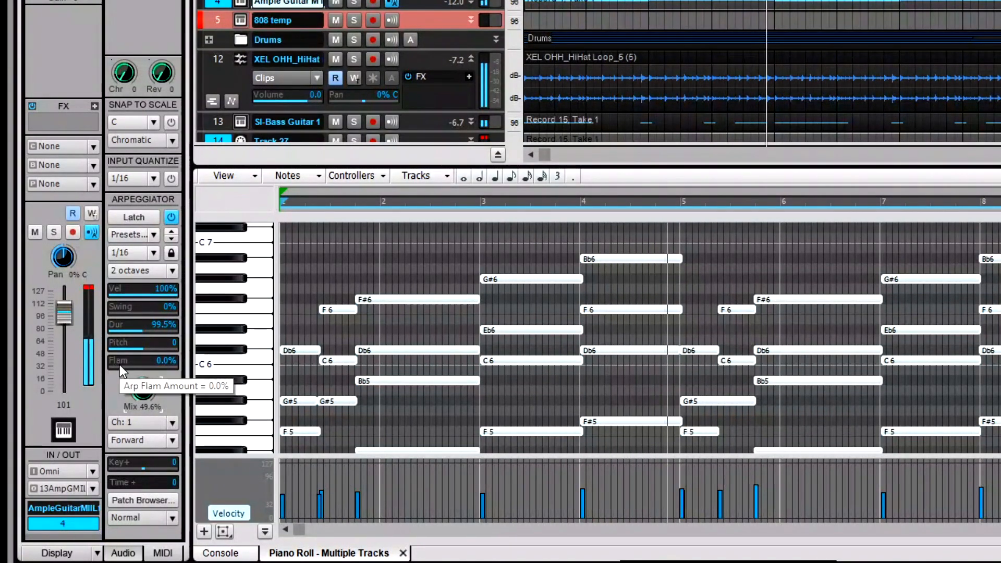
# Step: Set the arpeggiator's flam to about 10.5%, its swing to 50% and its mix to about 50.3%
pyautogui.moveTo(118, 365); pyautogui.dragTo(127, 365)
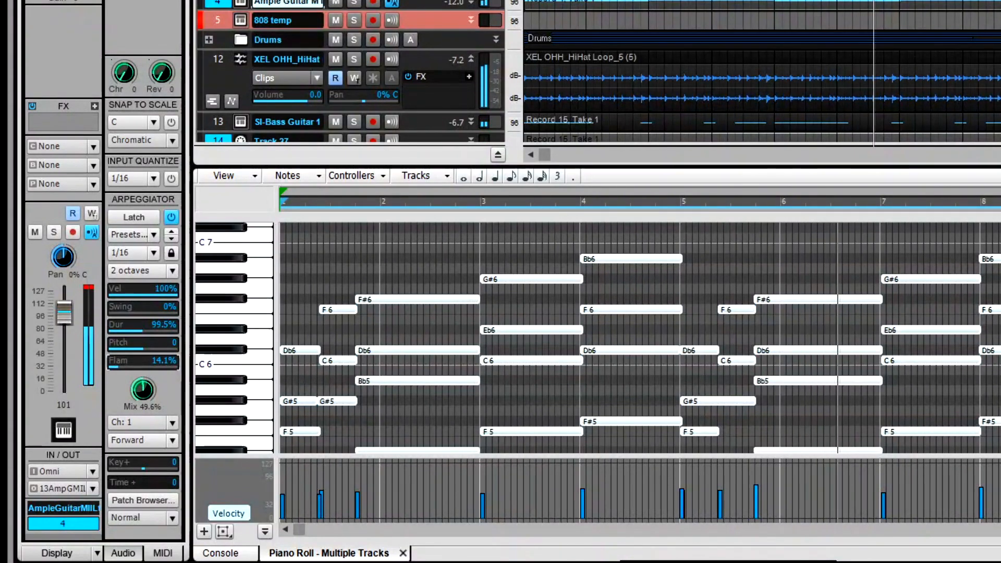
pyautogui.moveTo(118, 366); pyautogui.dragTo(113, 366)
pyautogui.moveTo(117, 308); pyautogui.dragTo(120, 308)
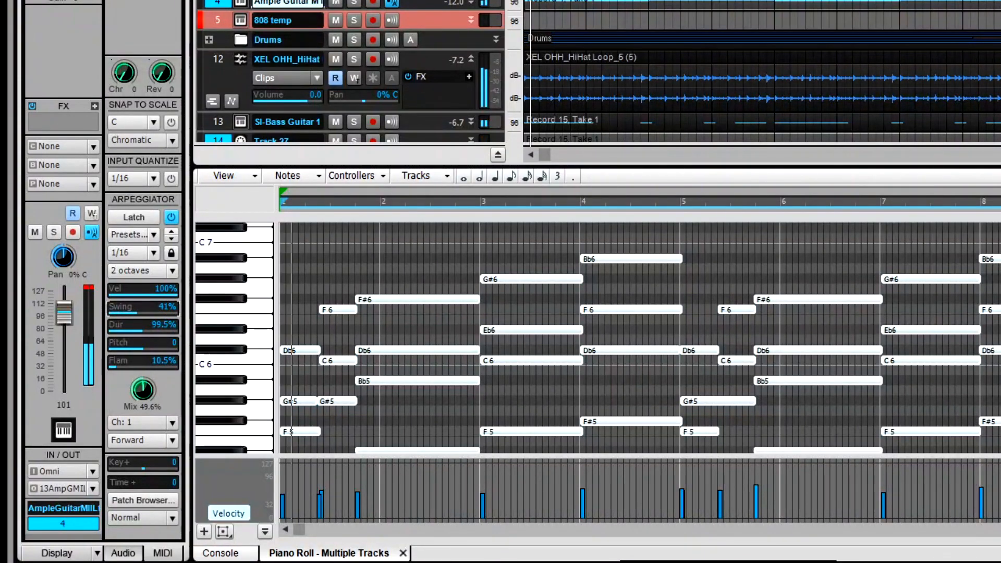
pyautogui.moveTo(137, 308); pyautogui.dragTo(144, 308)
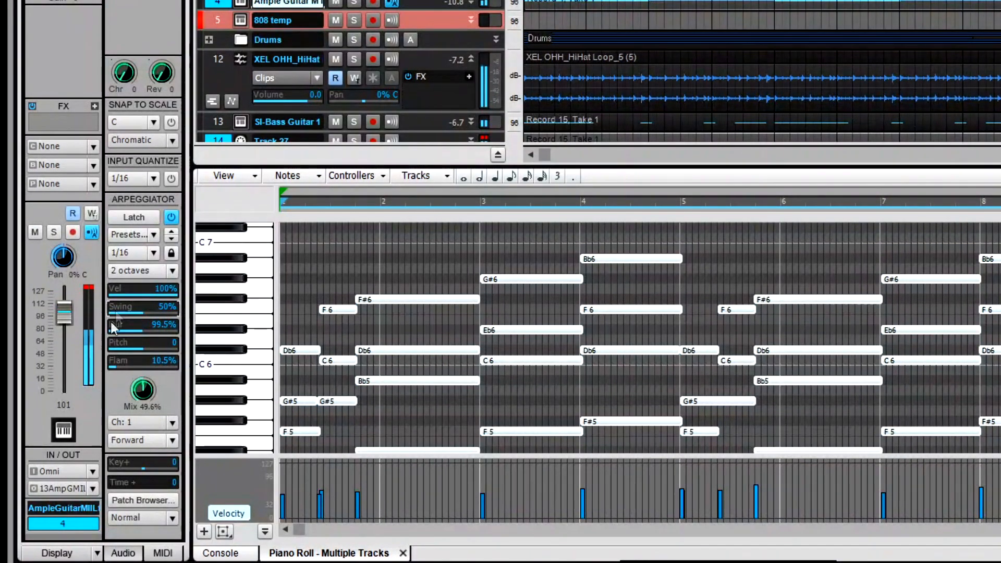
pyautogui.moveTo(139, 393); pyautogui.dragTo(137, 392)
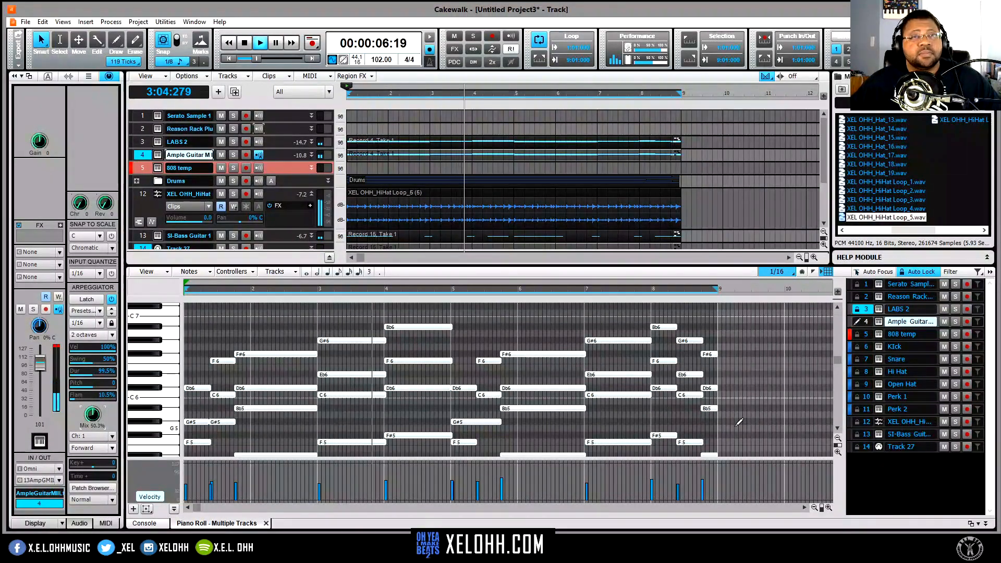
# Step: View the Ample Guitar instrument window during playback, close it and stop the arrangement
pyautogui.click(878, 322)
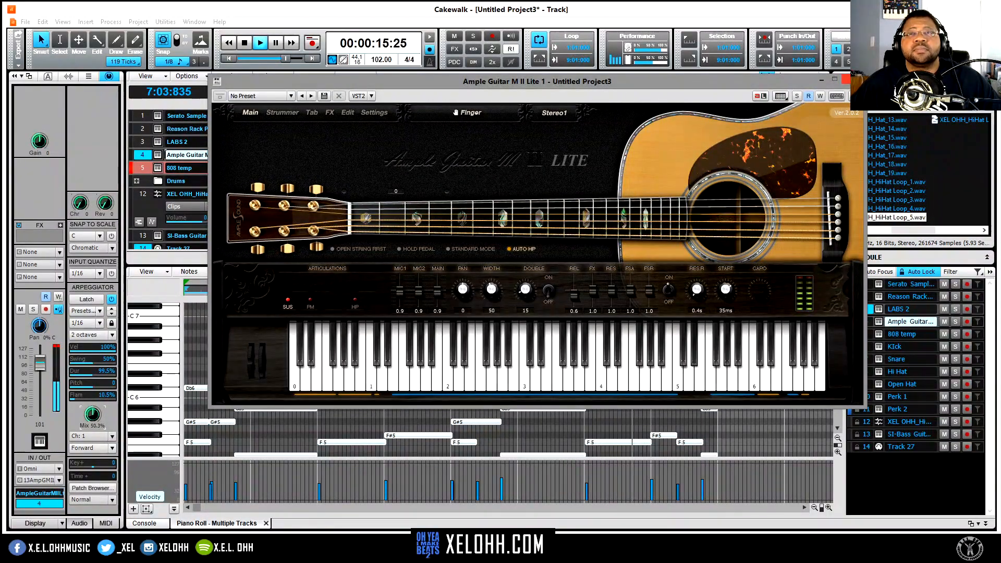
pyautogui.click(852, 80)
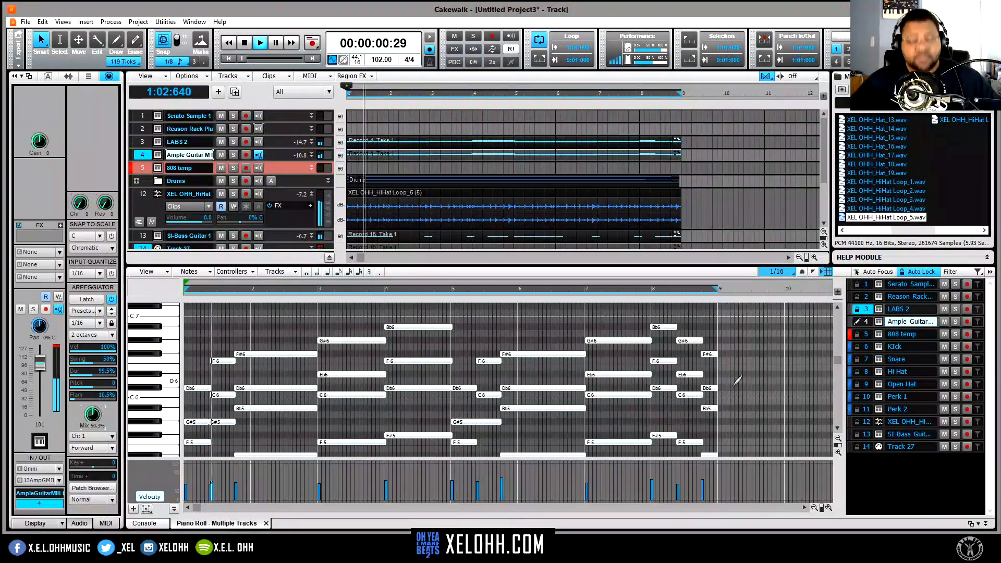
pyautogui.press('space')
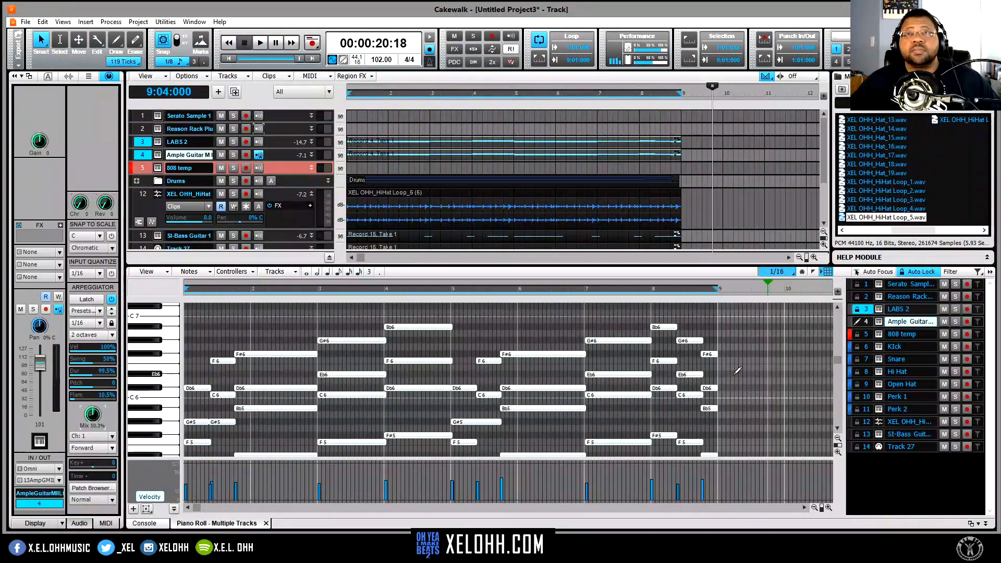
# Step: Transpose all the Ample Guitar chord notes down one octave
pyautogui.moveTo(838, 361); pyautogui.dragTo(834, 371)
pyautogui.moveTo(726, 422)
pyautogui.mouseDown()
pyautogui.moveTo(718, 298)
pyautogui.moveTo(699, 284)
pyautogui.moveTo(353, 283)
pyautogui.moveTo(180, 395)
pyautogui.mouseUp()
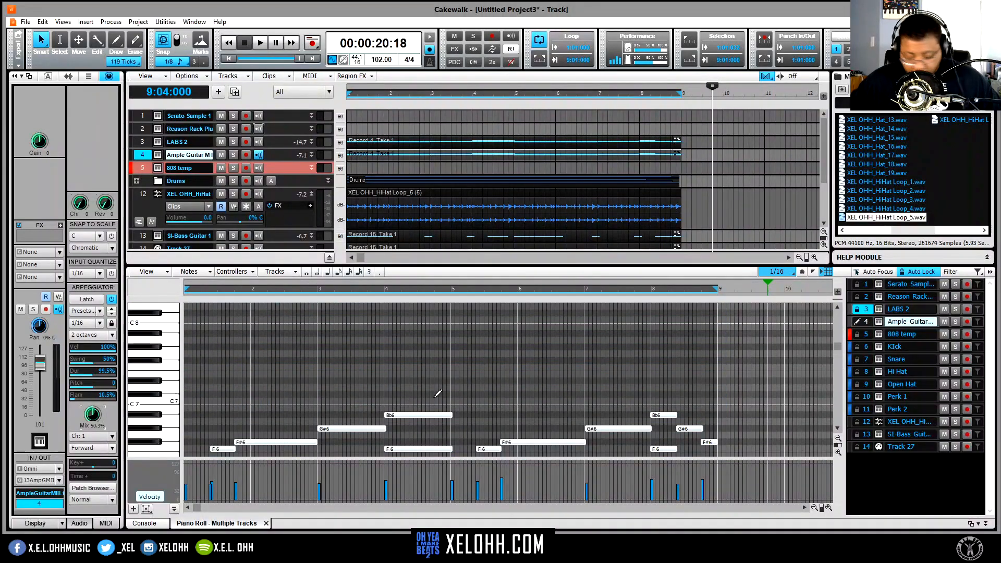
pyautogui.press('Delete')
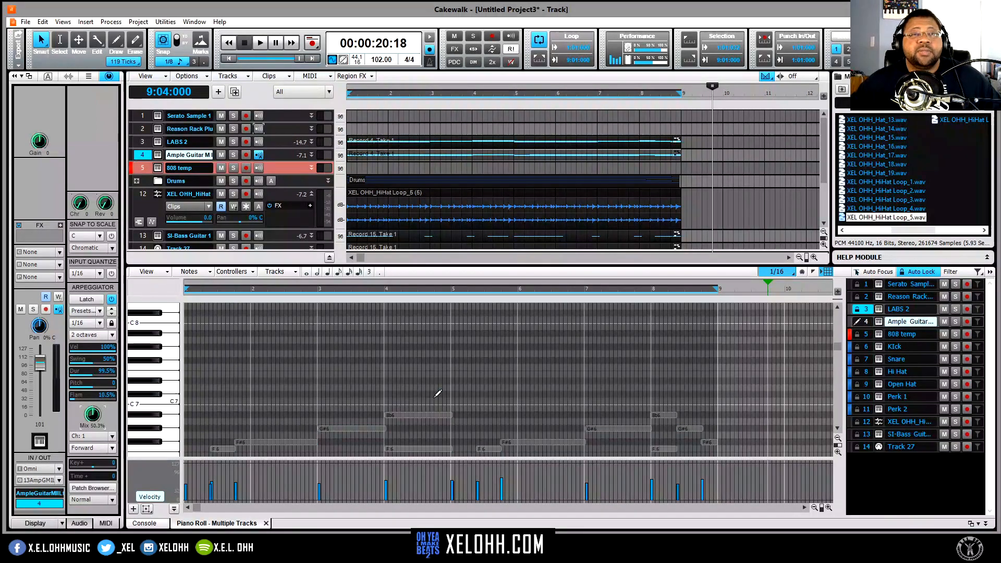
pyautogui.hotkey('ctrl', 'z')
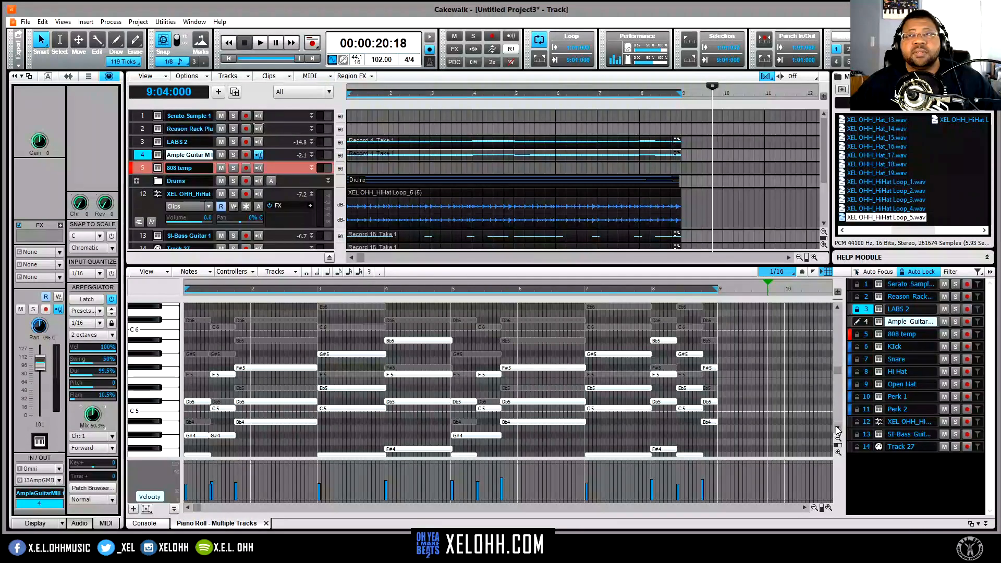
pyautogui.scroll(-2, 834, 414)
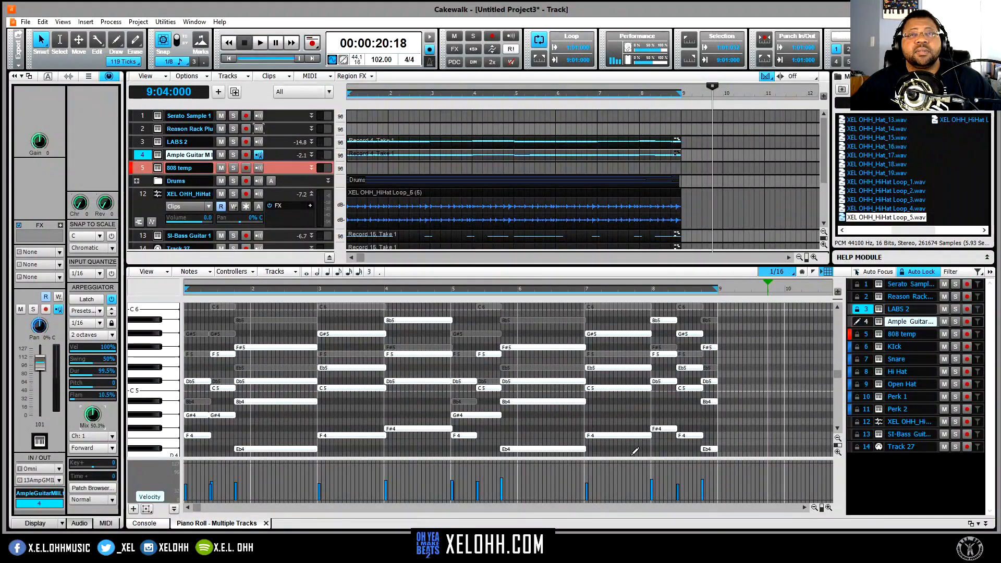
# Step: Shorten the long chord notes in the Ample Guitar part, play the arrangement back and select the whole clip
pyautogui.moveTo(629, 449)
pyautogui.mouseDown()
pyautogui.moveTo(595, 307)
pyautogui.moveTo(513, 338)
pyautogui.mouseUp()
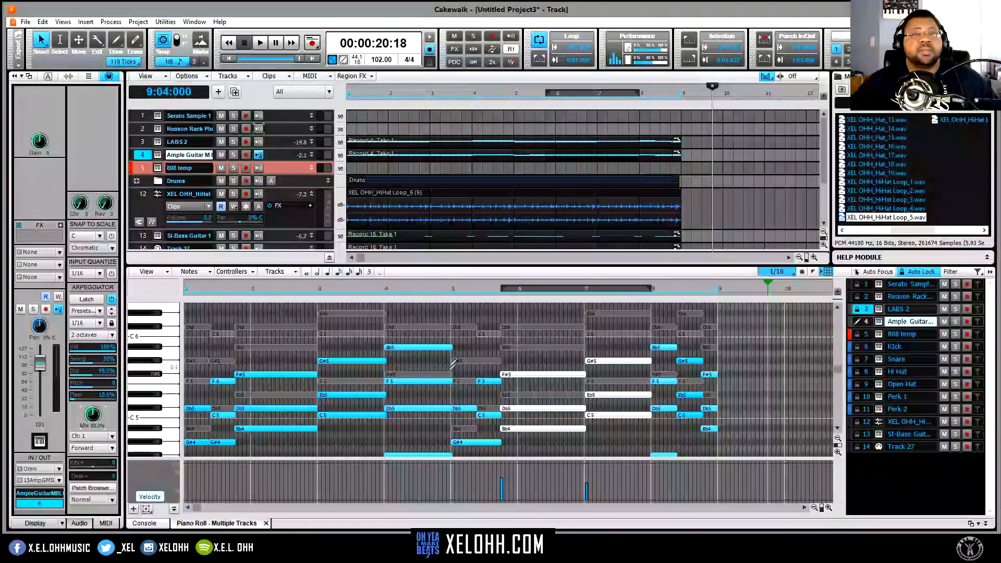
pyautogui.moveTo(411, 336); pyautogui.dragTo(292, 416)
pyautogui.moveTo(451, 395); pyautogui.dragTo(422, 396)
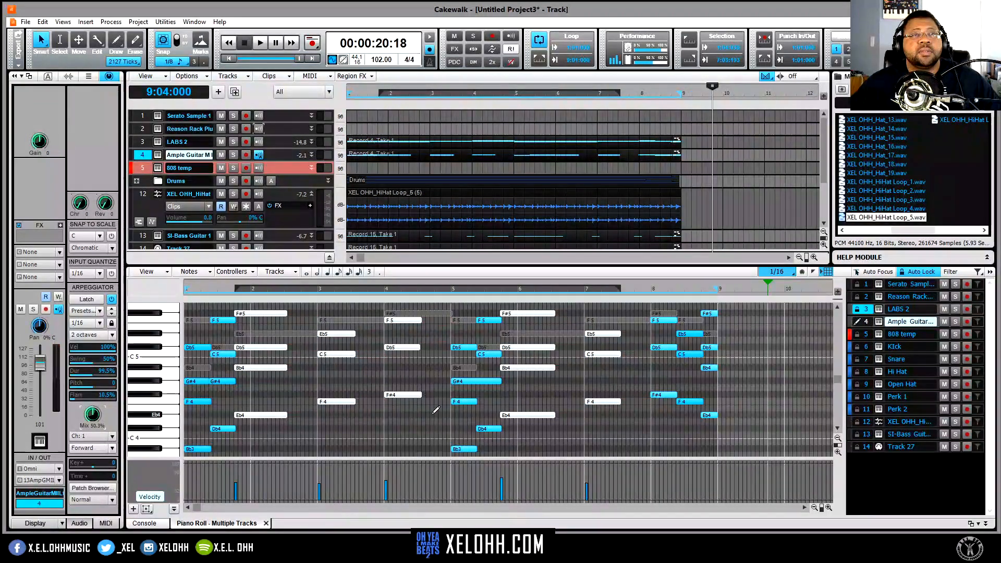
pyautogui.press('space')
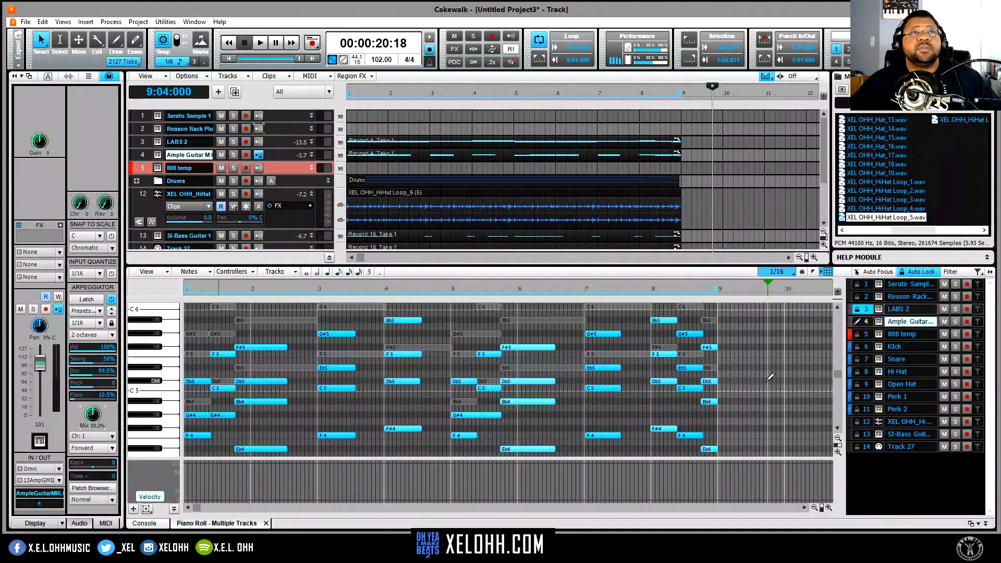
pyautogui.click(418, 155)
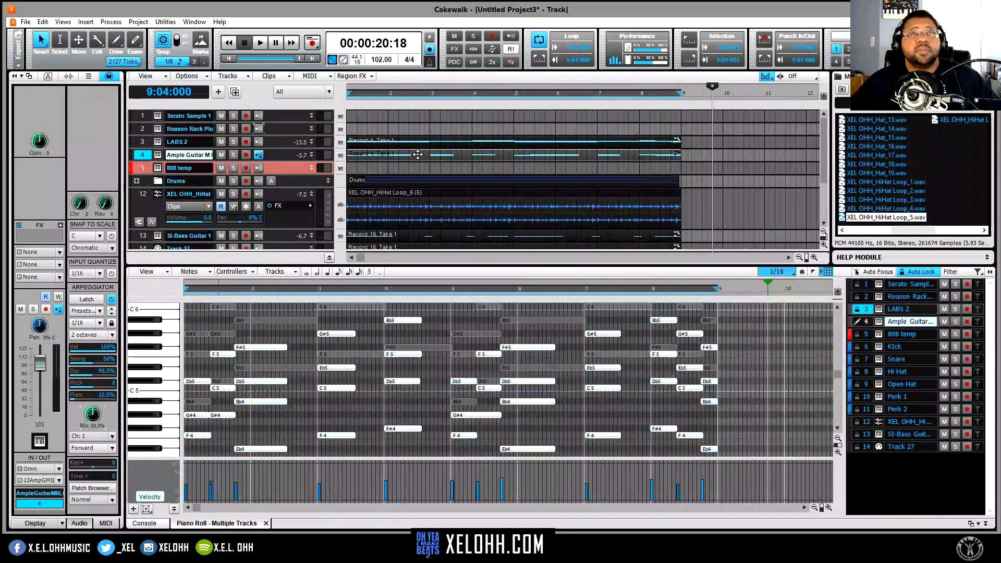
pyautogui.hotkey('ctrl', 'b')
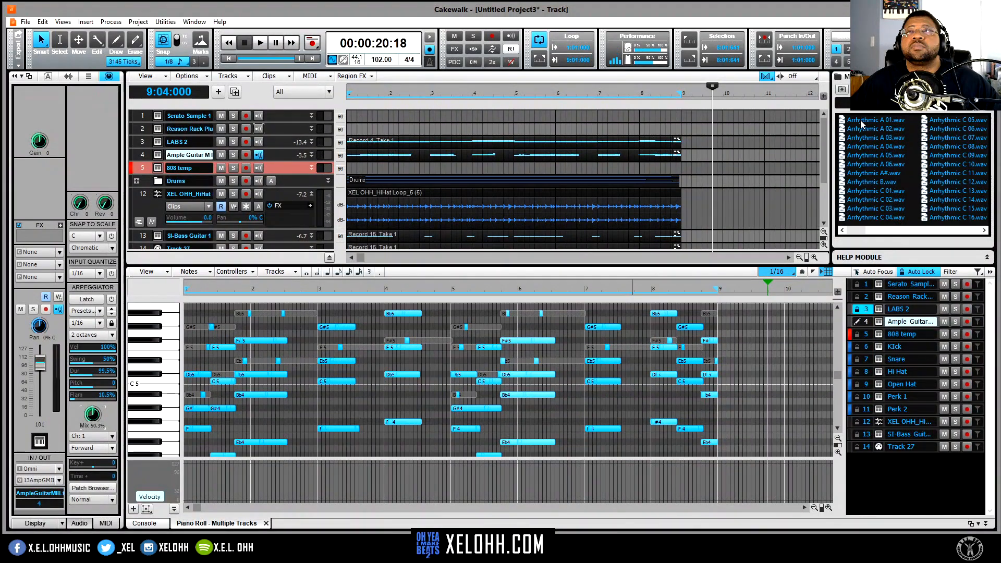
# Step: Audition the Arrhythmic A samples and load Arrhythmic A 04.wav into the Serato Sample 1 instrument
pyautogui.click(861, 120)
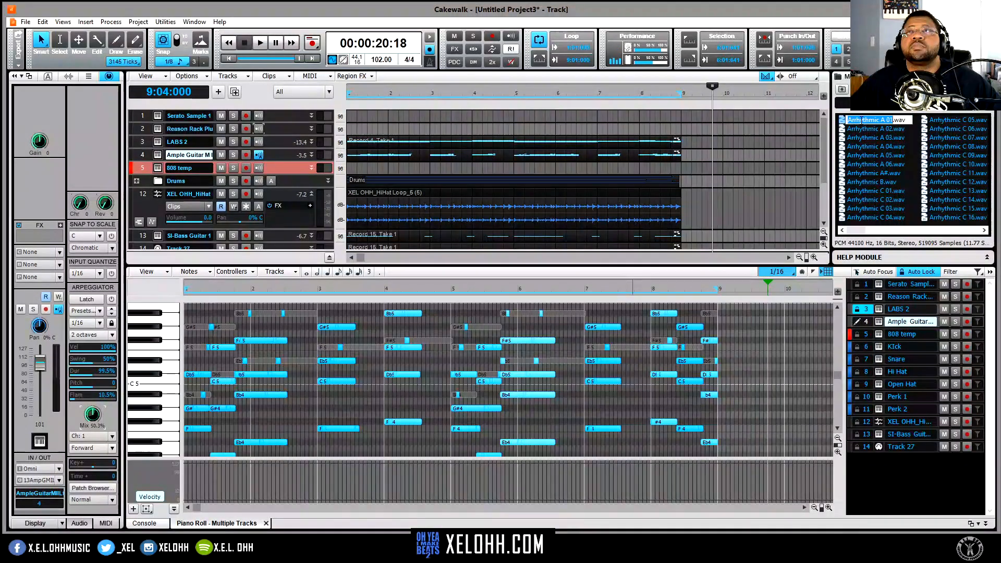
pyautogui.press('Down')
pyautogui.click(863, 138)
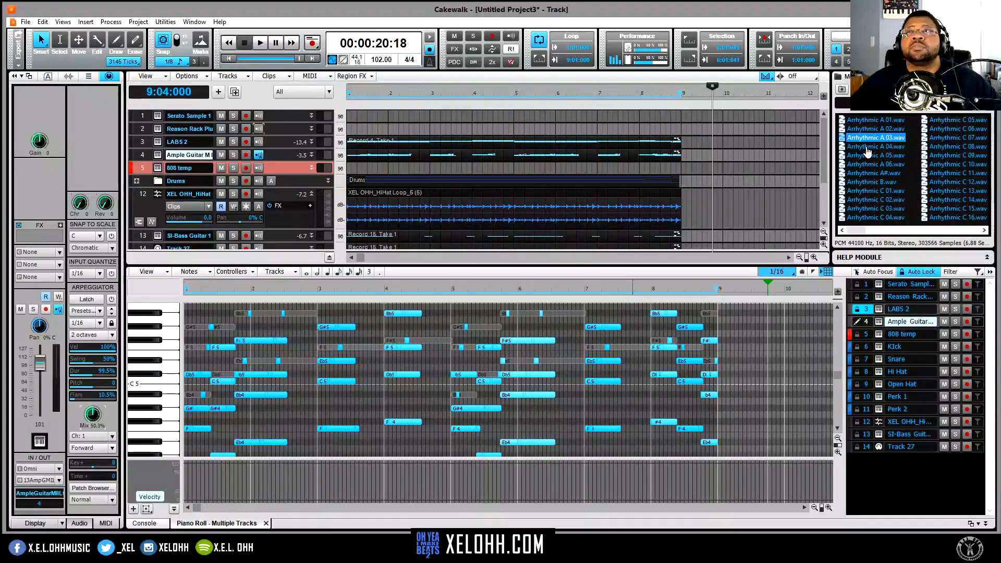
pyautogui.click(866, 147)
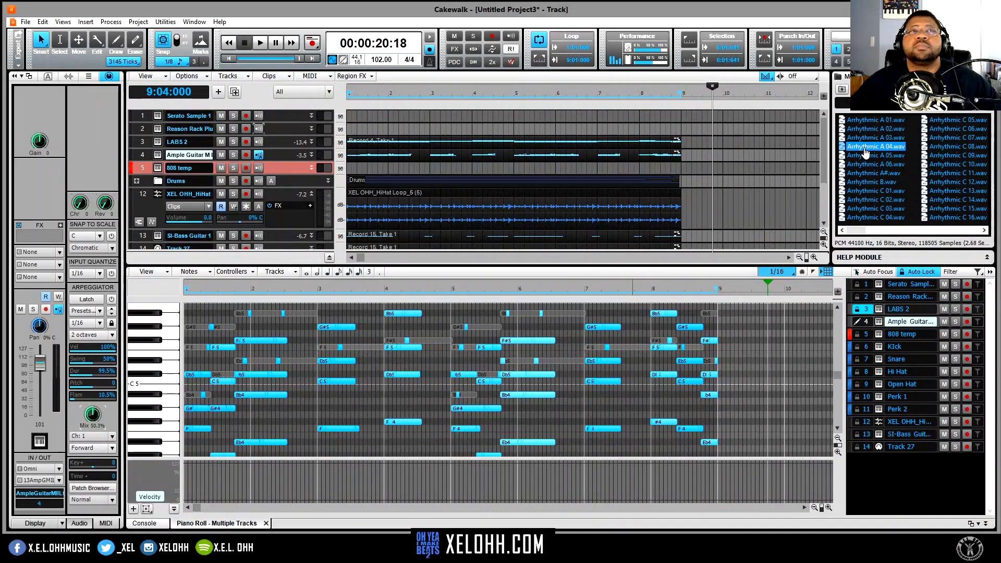
pyautogui.click(158, 115)
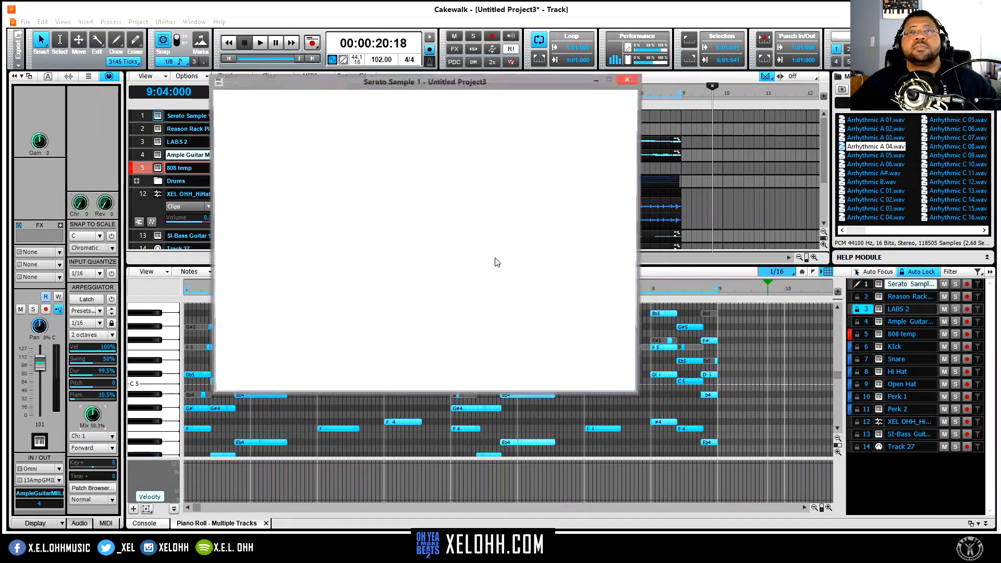
pyautogui.moveTo(875, 151); pyautogui.dragTo(403, 217)
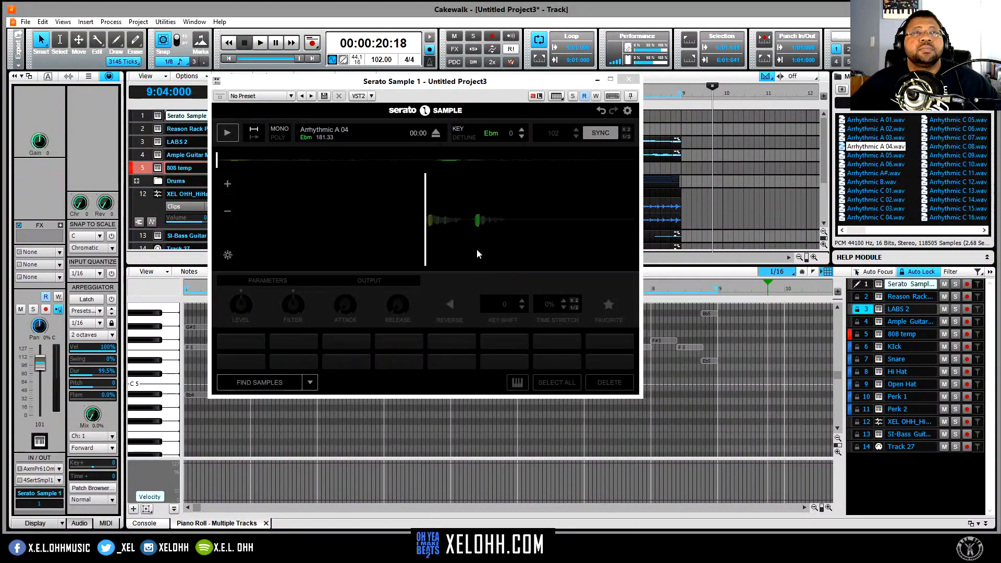
# Step: Shift the loaded sample's key by +7 to Bbm and play it against the arrangement
pyautogui.click(520, 138)
pyautogui.click(520, 137)
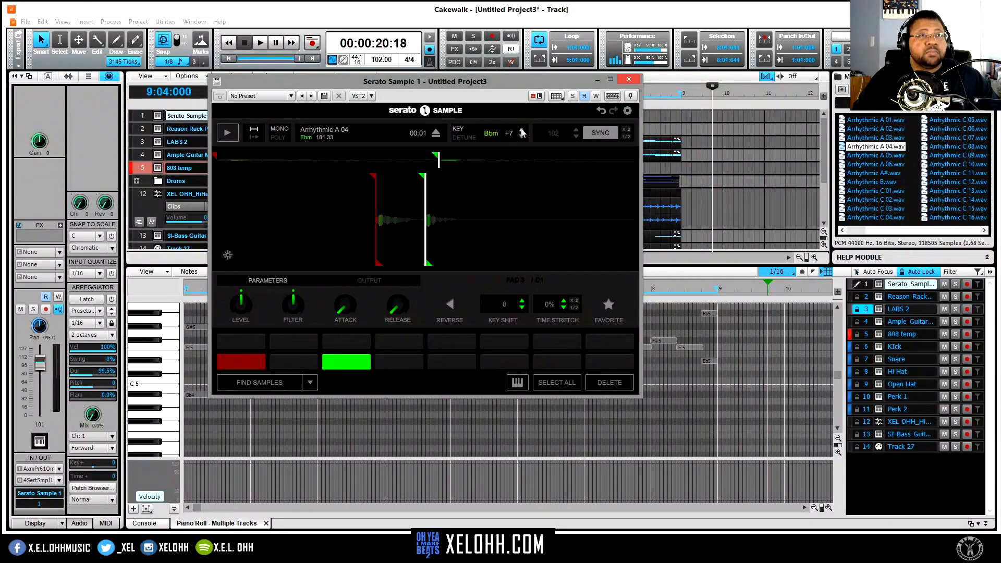
pyautogui.press('space')
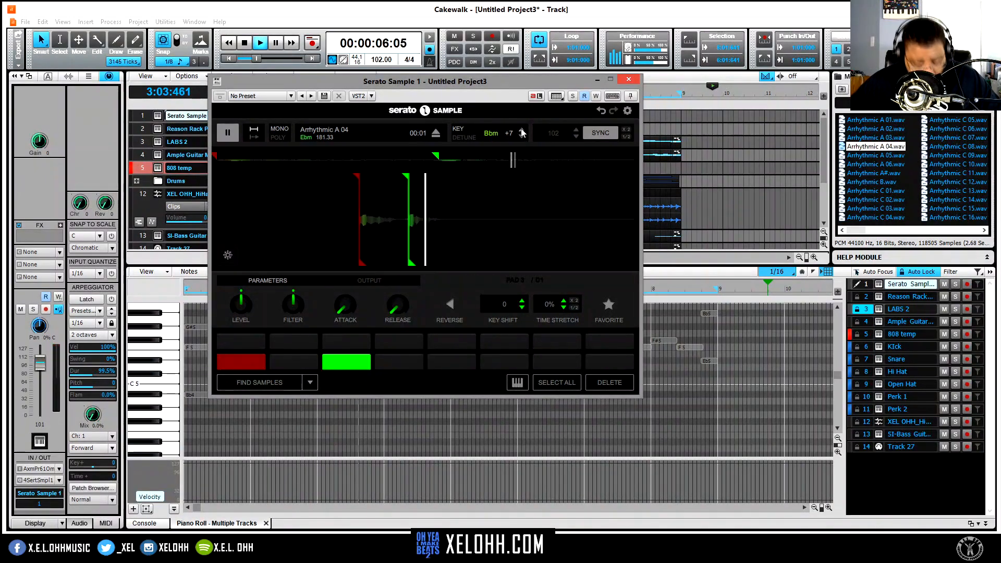
pyautogui.press('space')
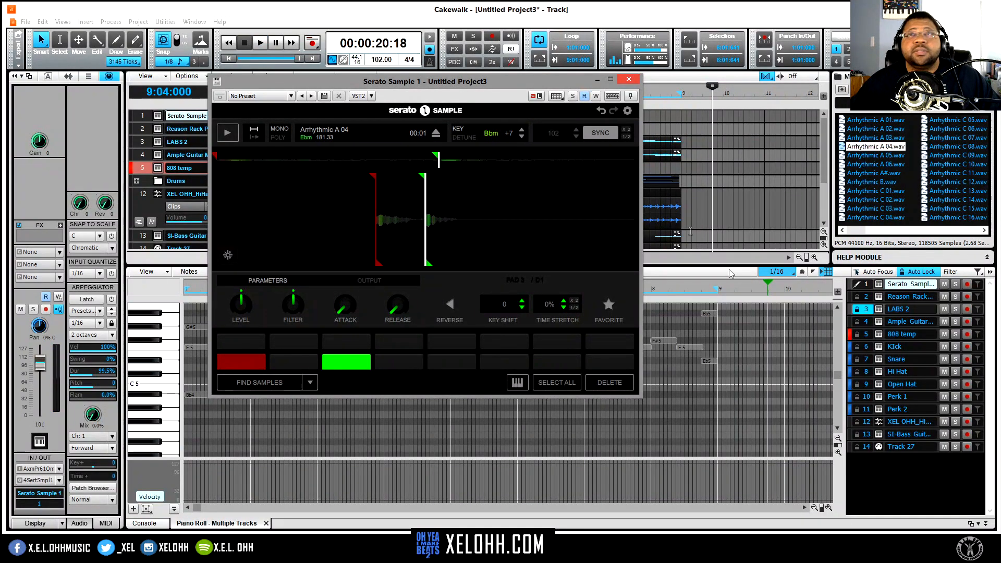
# Step: Arm the Serato Sample 1 track, record a take over the eight-bar loop, close the instrument window and disarm the track
pyautogui.click(967, 284)
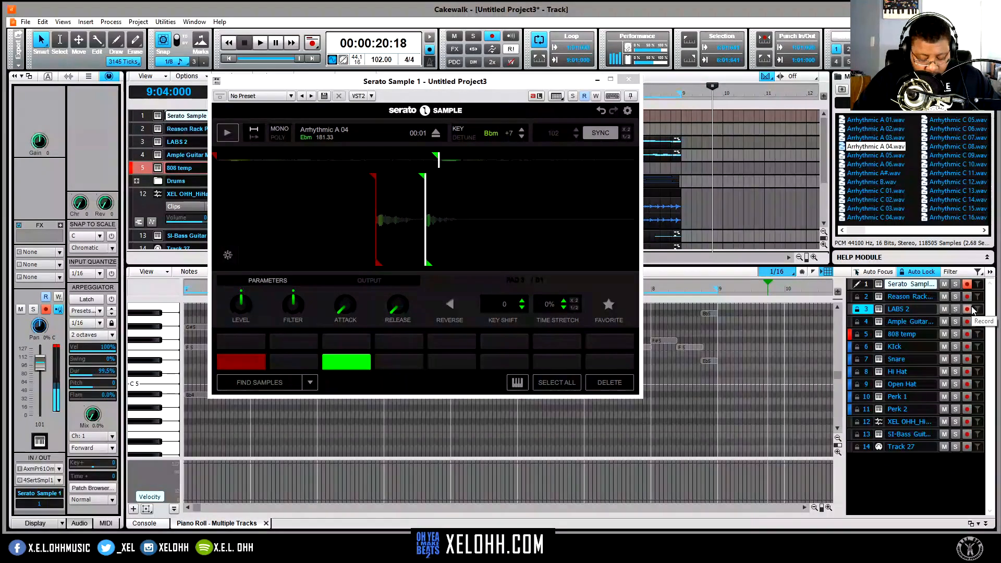
pyautogui.press('r')
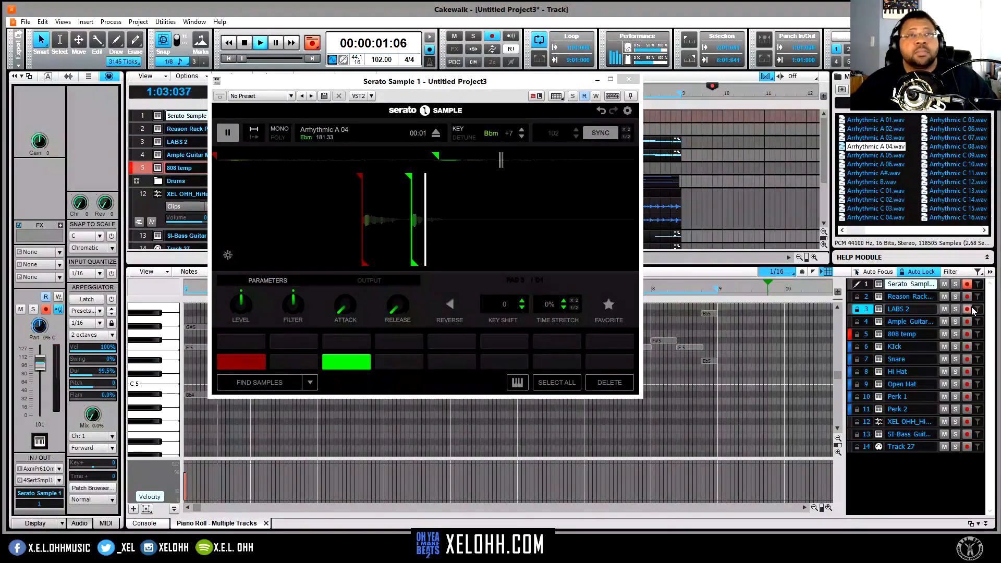
pyautogui.press('space')
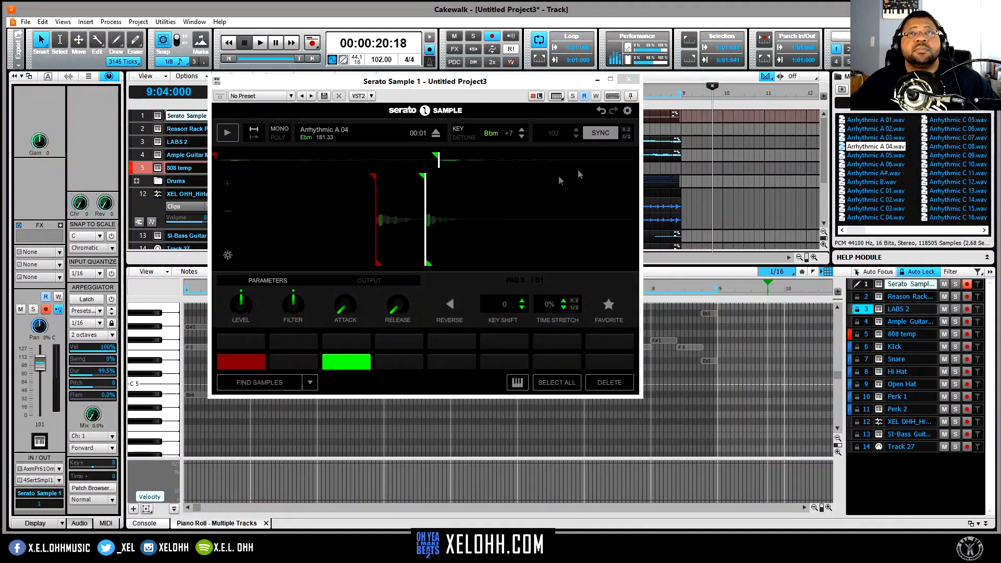
pyautogui.click(628, 78)
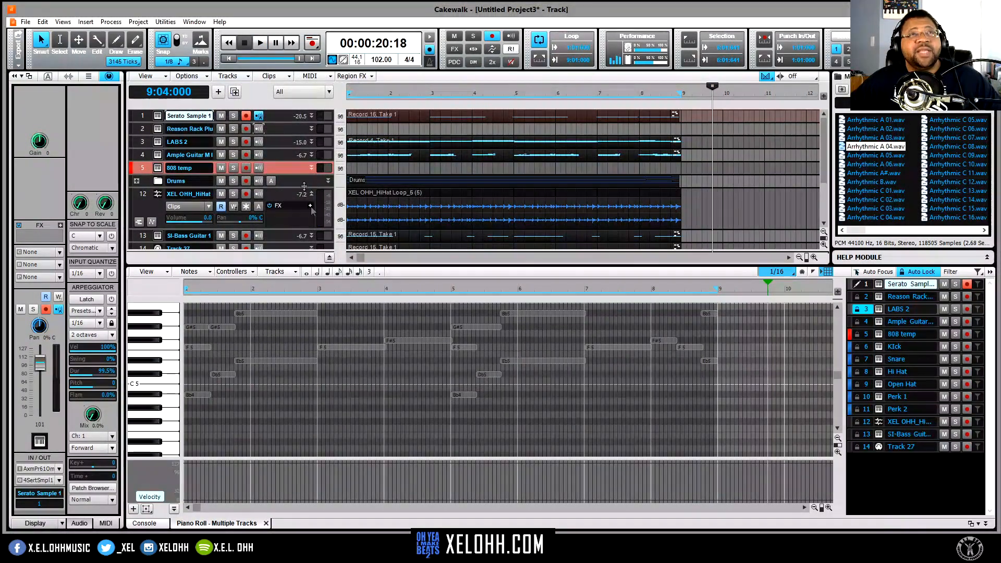
pyautogui.click(246, 116)
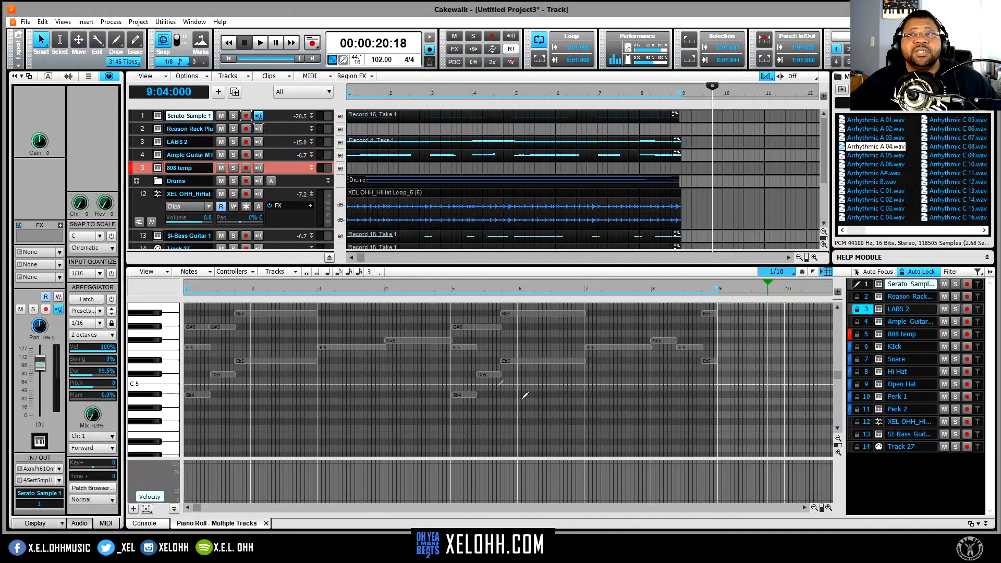